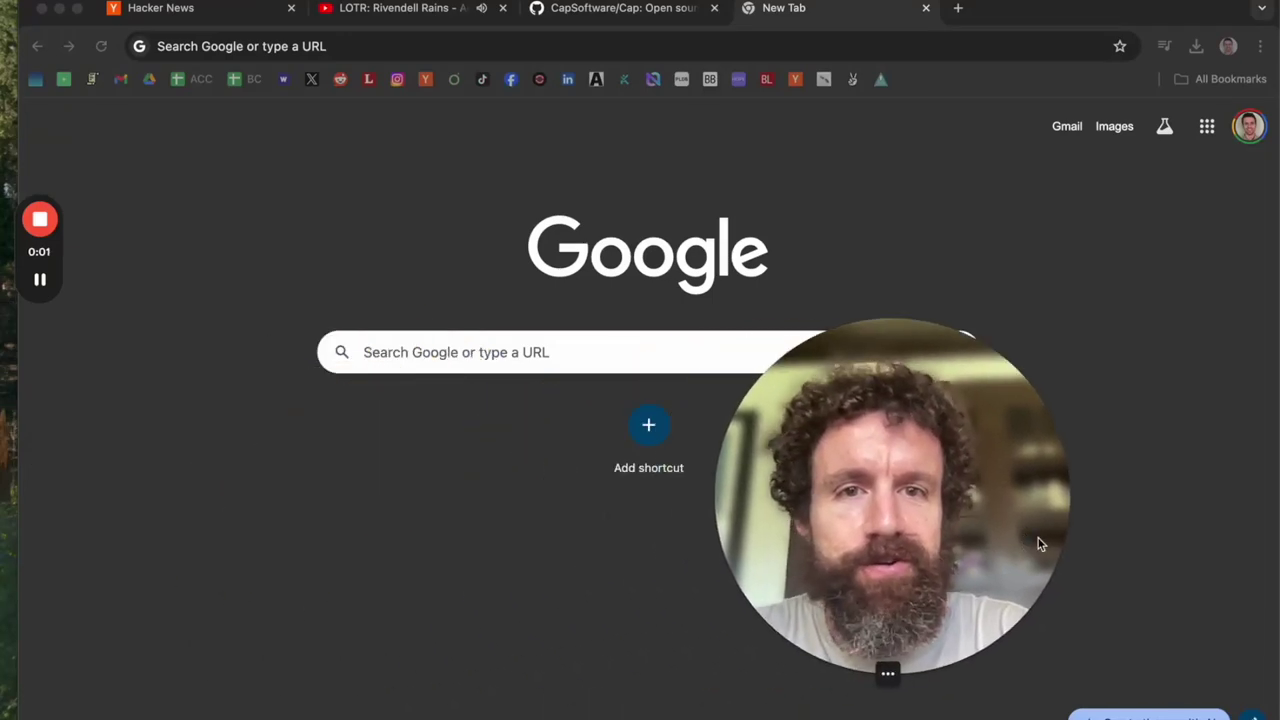
- Open the BuilderNews site from the bookmarks, and switch to the already open CapSoftware/Cap GitHub repository
{"action": "left_click", "coordinate": [37, 88]}
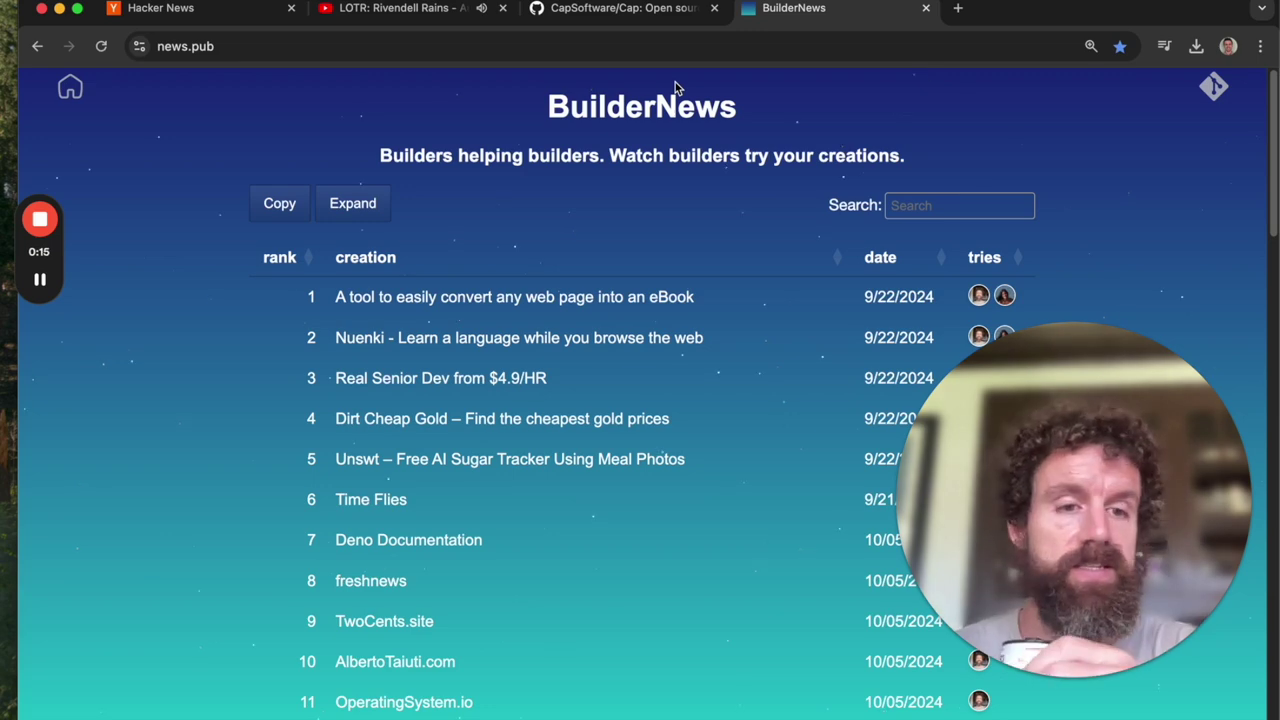
{"action": "left_click", "coordinate": [672, 15]}
- Shrink the webcam bubble to its small size and move it clear of the repository content
{"action": "mouse_move", "coordinate": [1090, 680]}
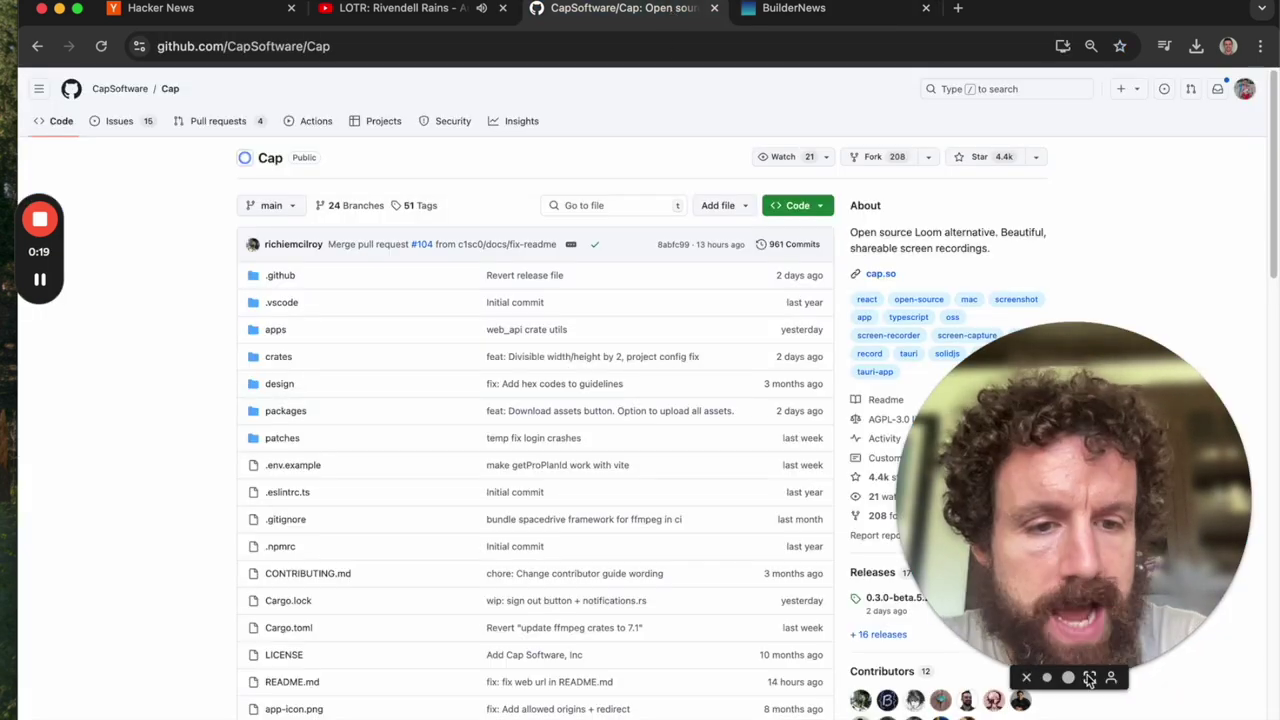
{"action": "left_click", "coordinate": [1047, 678]}
{"action": "left_click_drag", "start_coordinate": [912, 598], "coordinate": [62, 571]}
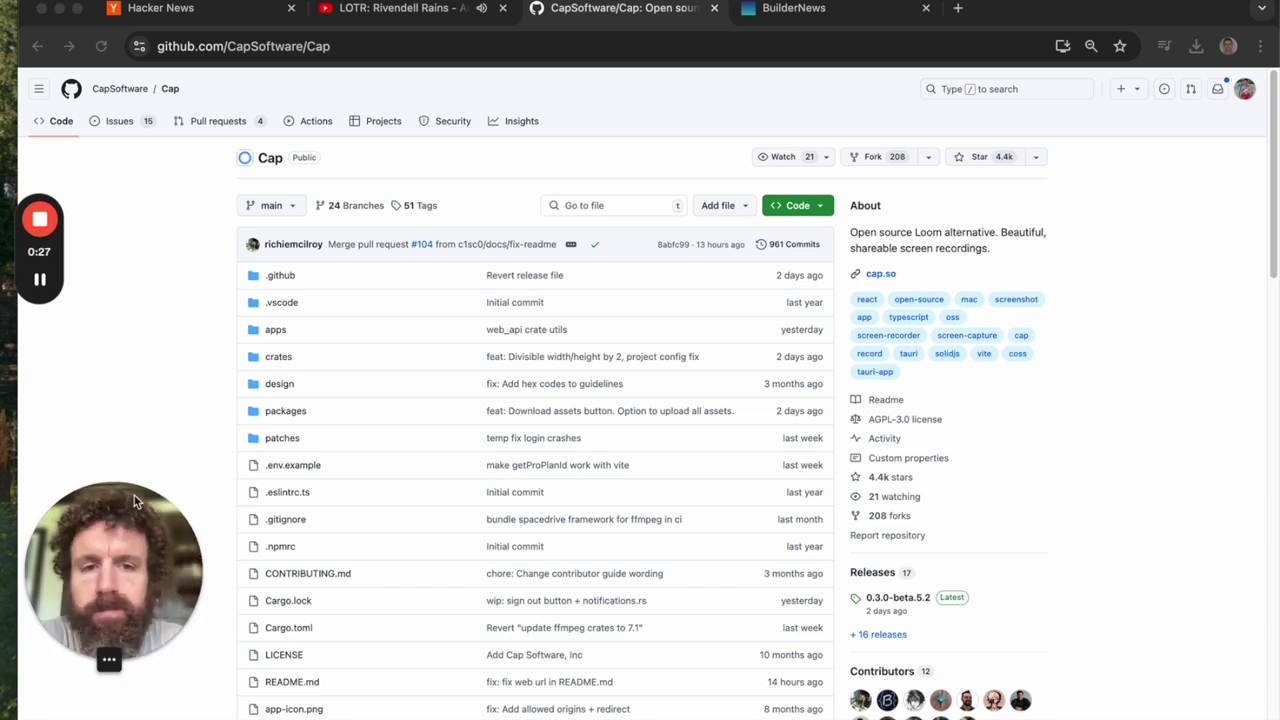
- Follow the macOS download link in the Cap README and download the Apple Silicon version
{"action": "scroll", "coordinate": [239, 363], "scroll_direction": "down", "scroll_amount": 2}
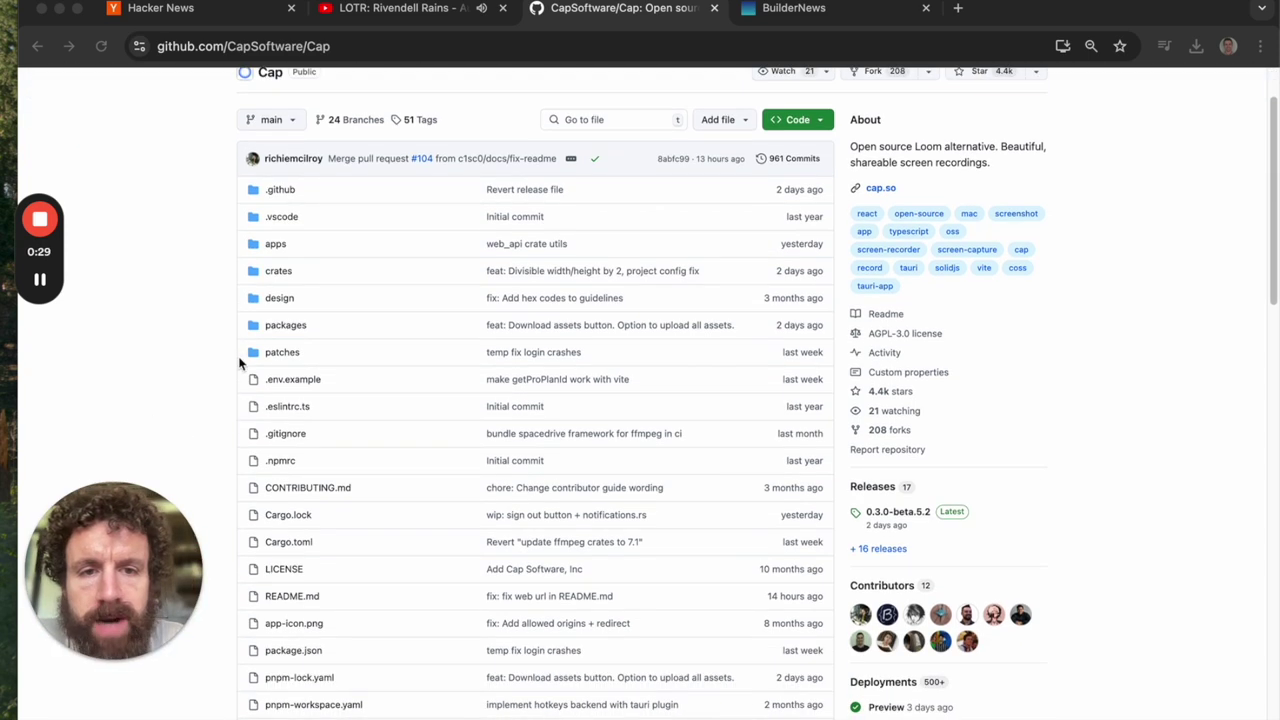
{"action": "scroll", "coordinate": [239, 363], "scroll_direction": "down", "scroll_amount": 10}
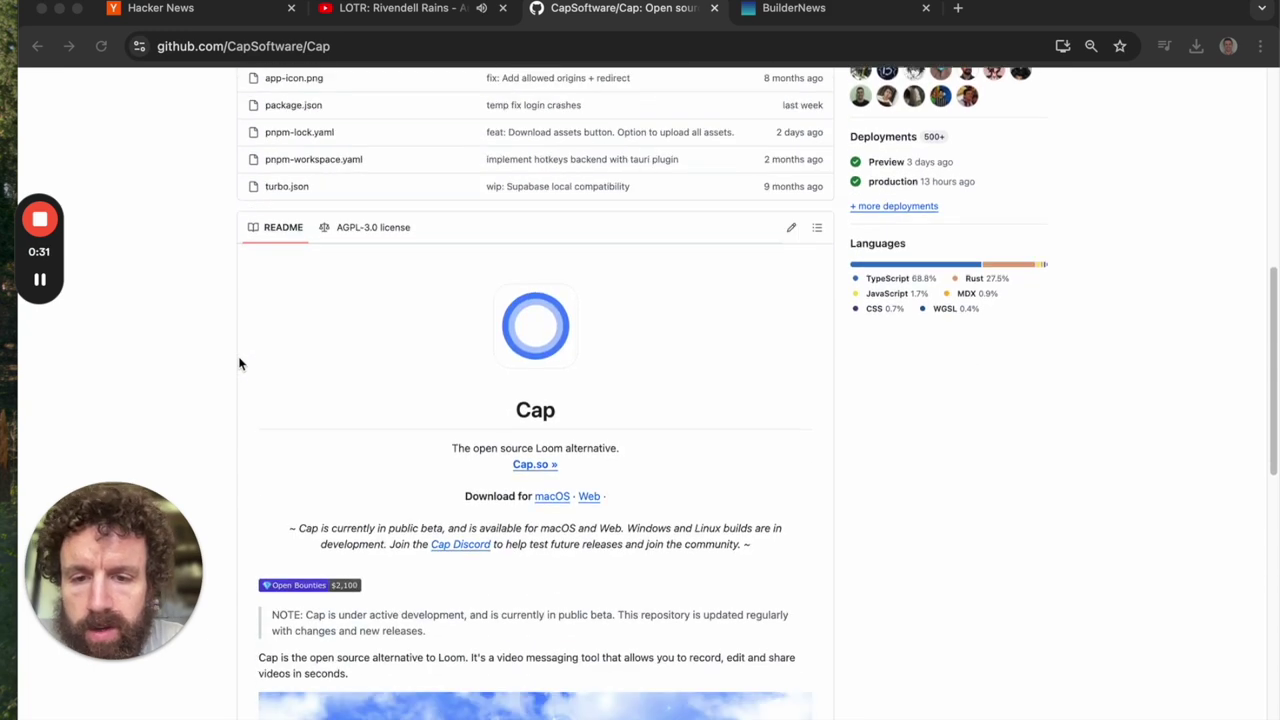
{"action": "scroll", "coordinate": [240, 363], "scroll_direction": "down", "scroll_amount": 3}
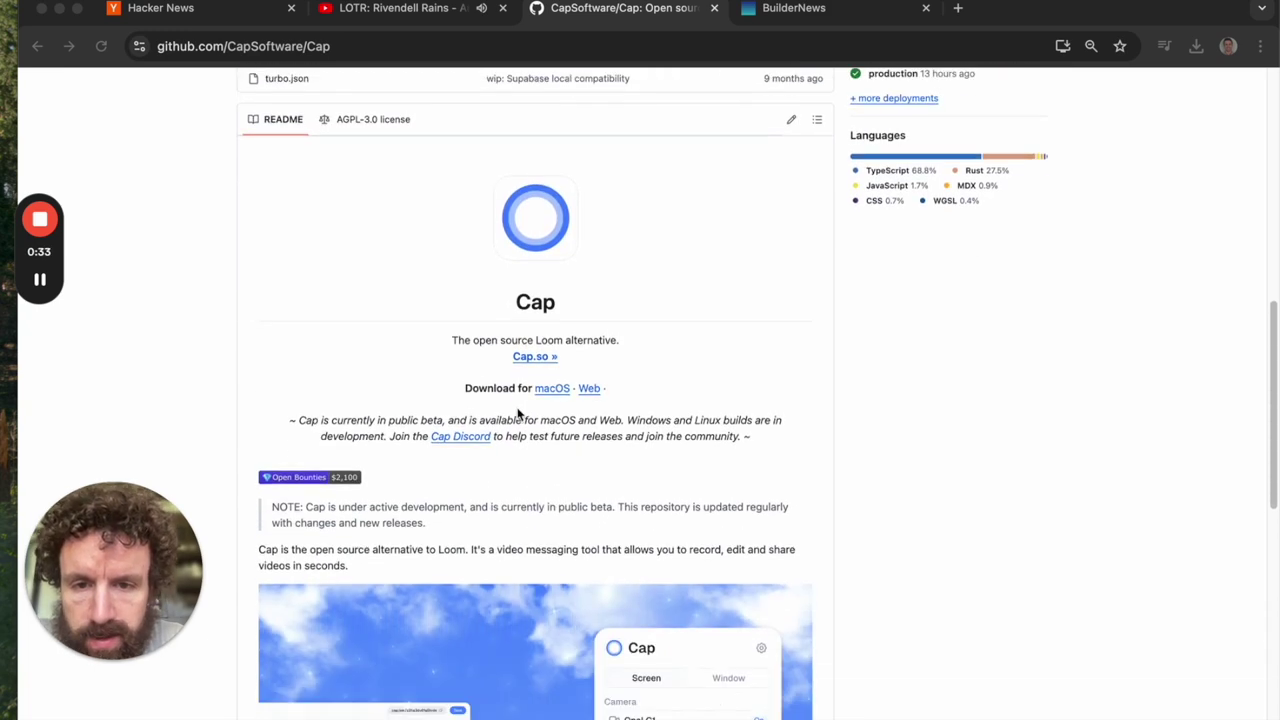
{"action": "left_click", "coordinate": [551, 392]}
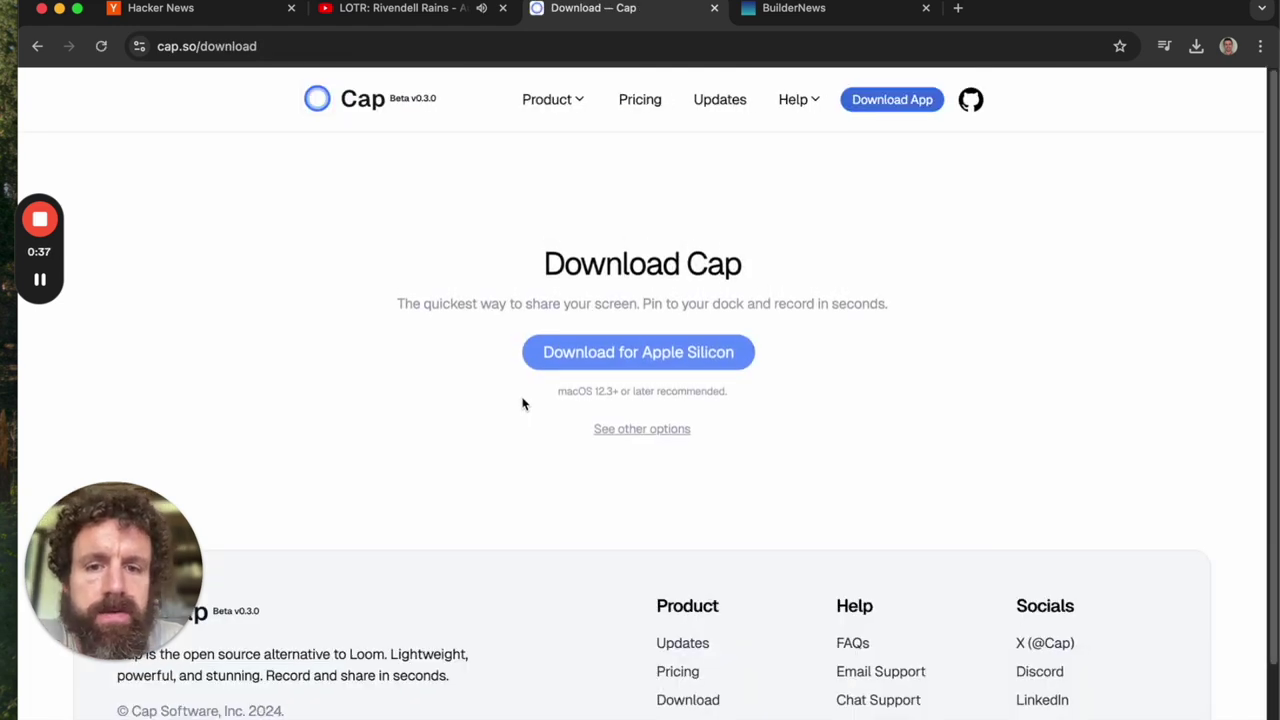
{"action": "left_click", "coordinate": [652, 357]}
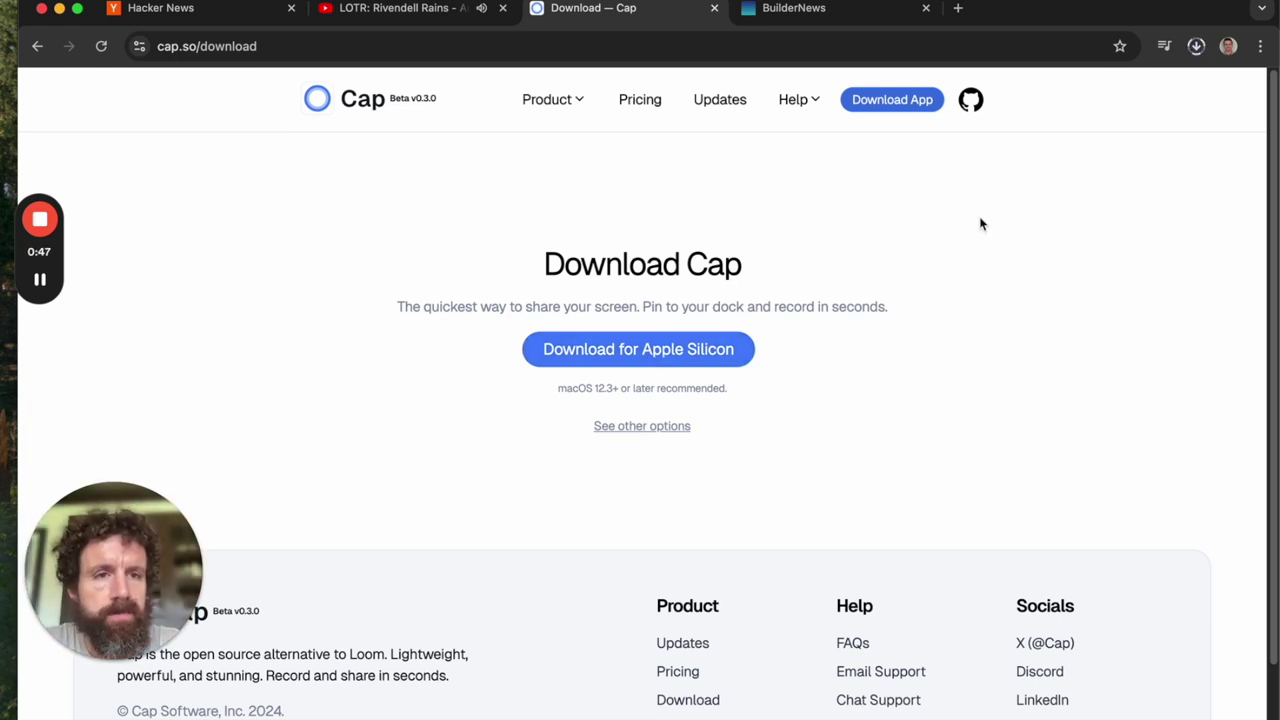
- Open the downloaded Cap_0.3.0-beta.5.2_aarch64.dmg, copy Cap into the Applications folder, and close the Downloads window
{"action": "left_click", "coordinate": [1197, 50]}
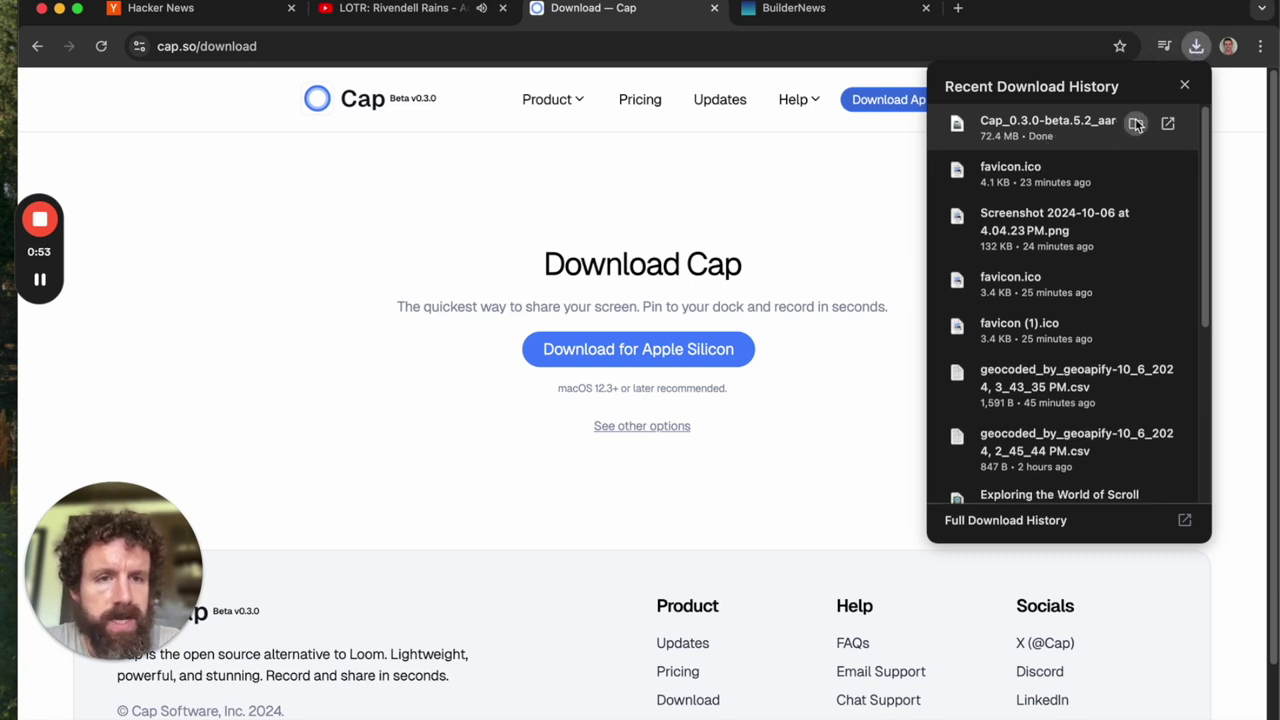
{"action": "left_click", "coordinate": [1136, 123]}
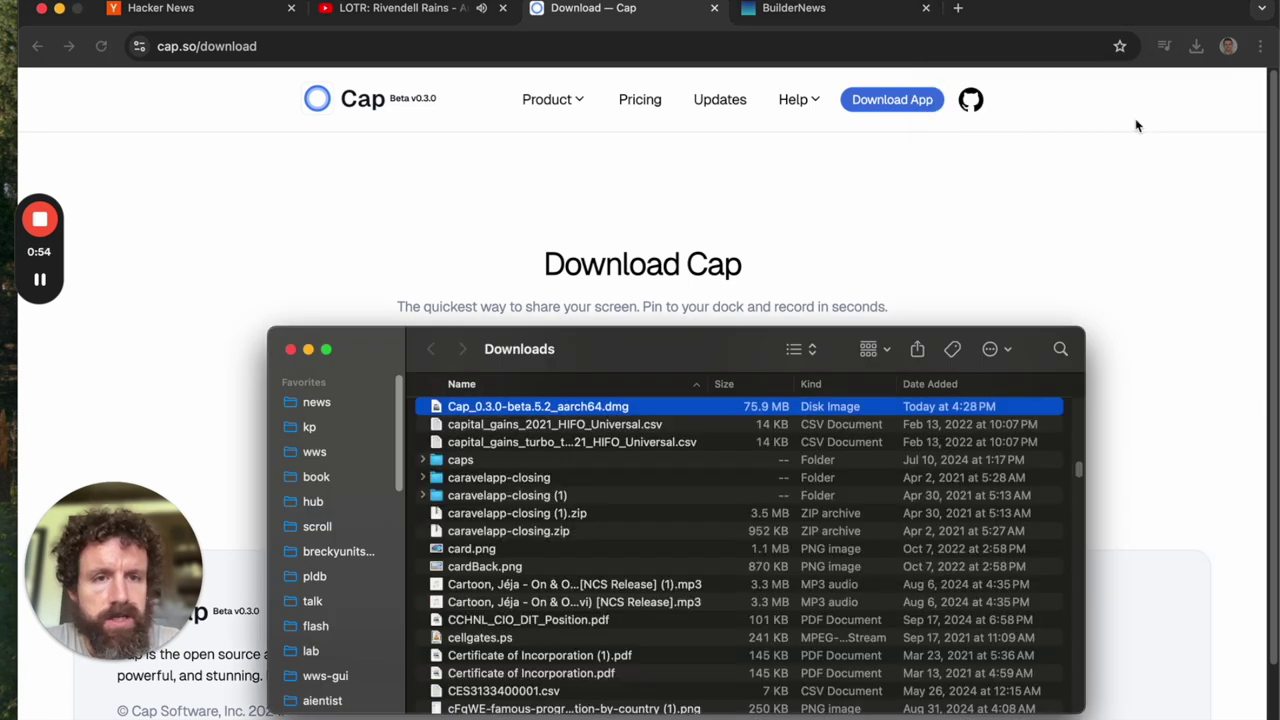
{"action": "double_click", "coordinate": [495, 410]}
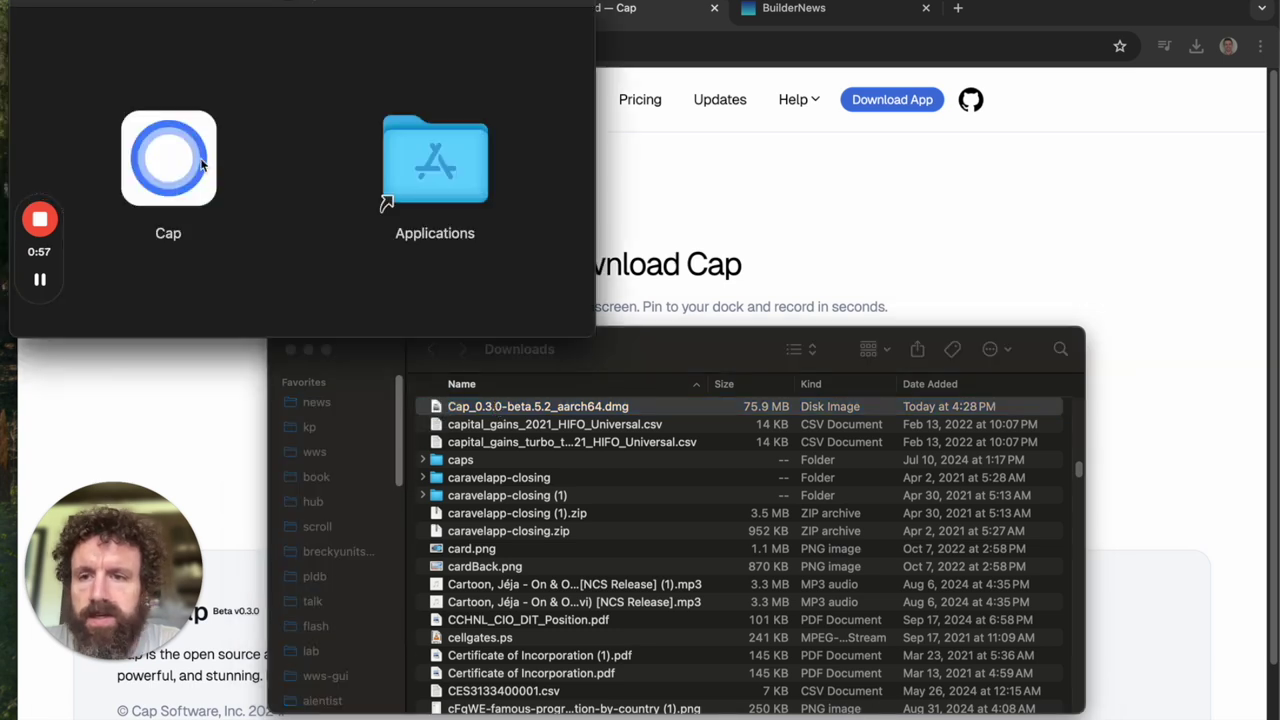
{"action": "left_click_drag", "start_coordinate": [200, 165], "coordinate": [475, 168]}
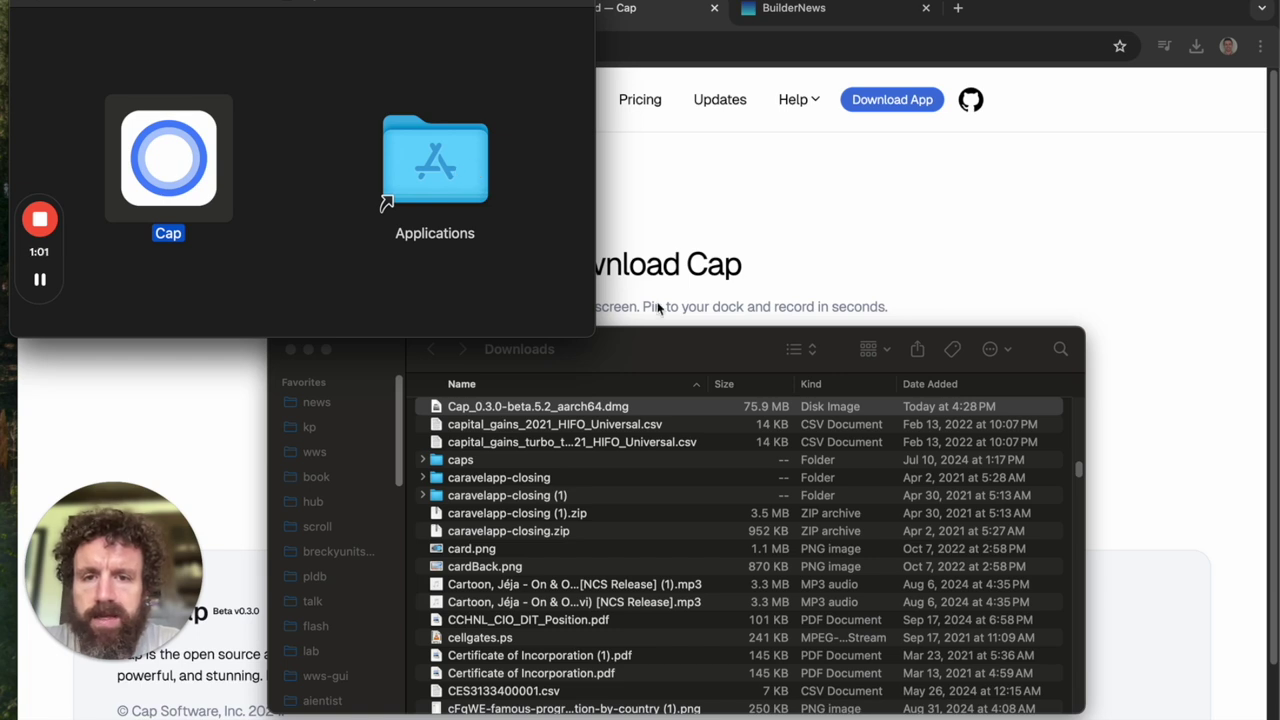
{"action": "left_click", "coordinate": [648, 347]}
{"action": "left_click", "coordinate": [291, 350]}
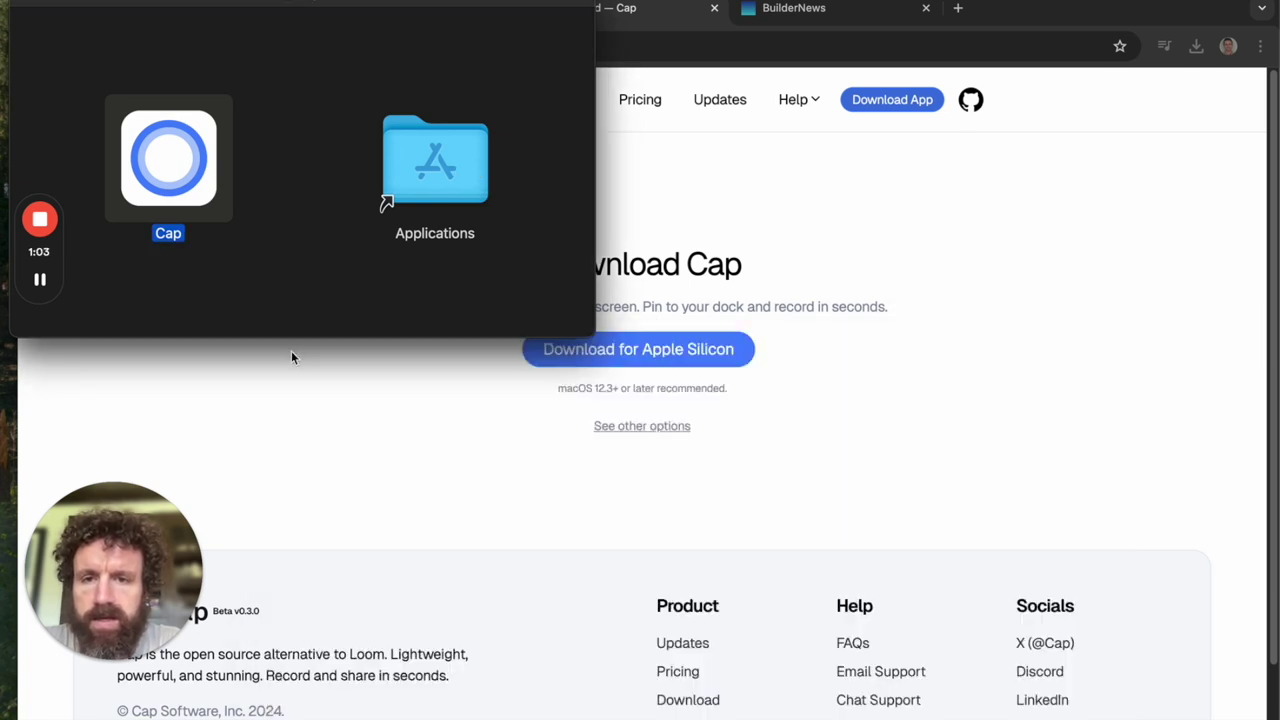
{"action": "left_click_drag", "start_coordinate": [353, 10], "coordinate": [712, 163]}
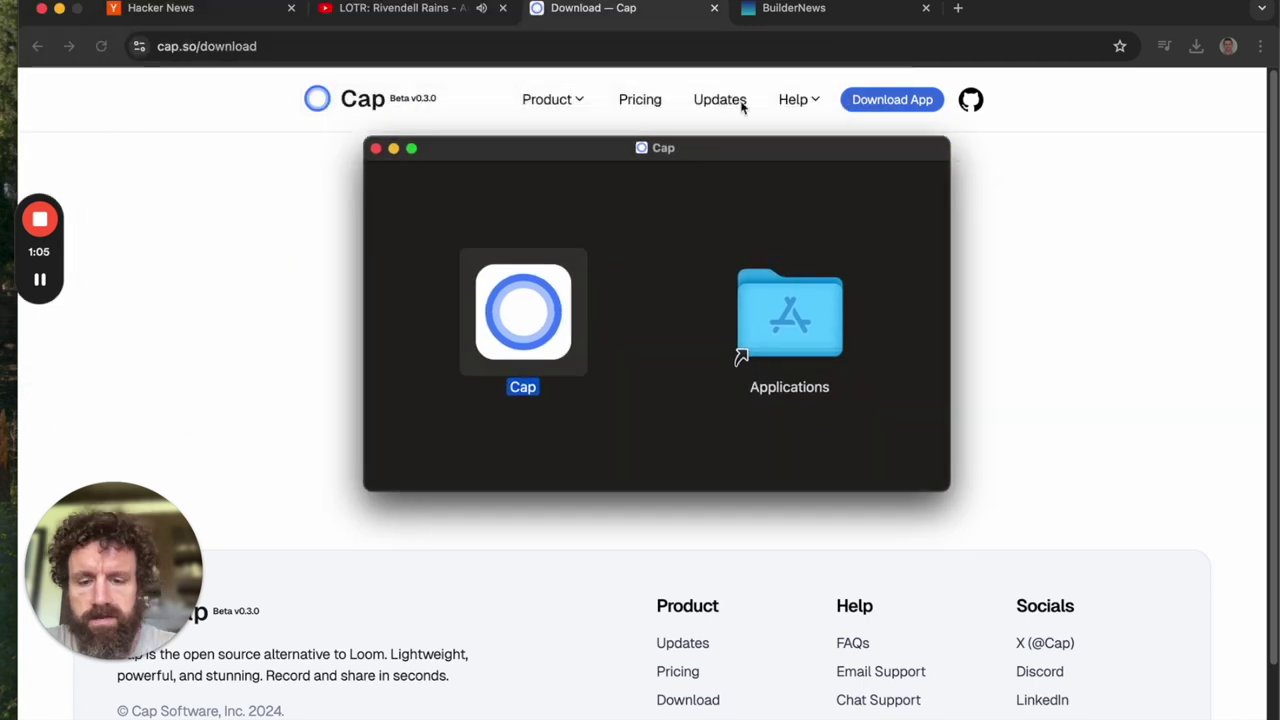
- Launch the installed Cap app by searching for "cap" and confirm opening the internet download
{"action": "key", "text": "alt+space"}
{"action": "type", "text": "cap"}
{"action": "key", "text": "Down"}
{"action": "key", "text": "Return"}
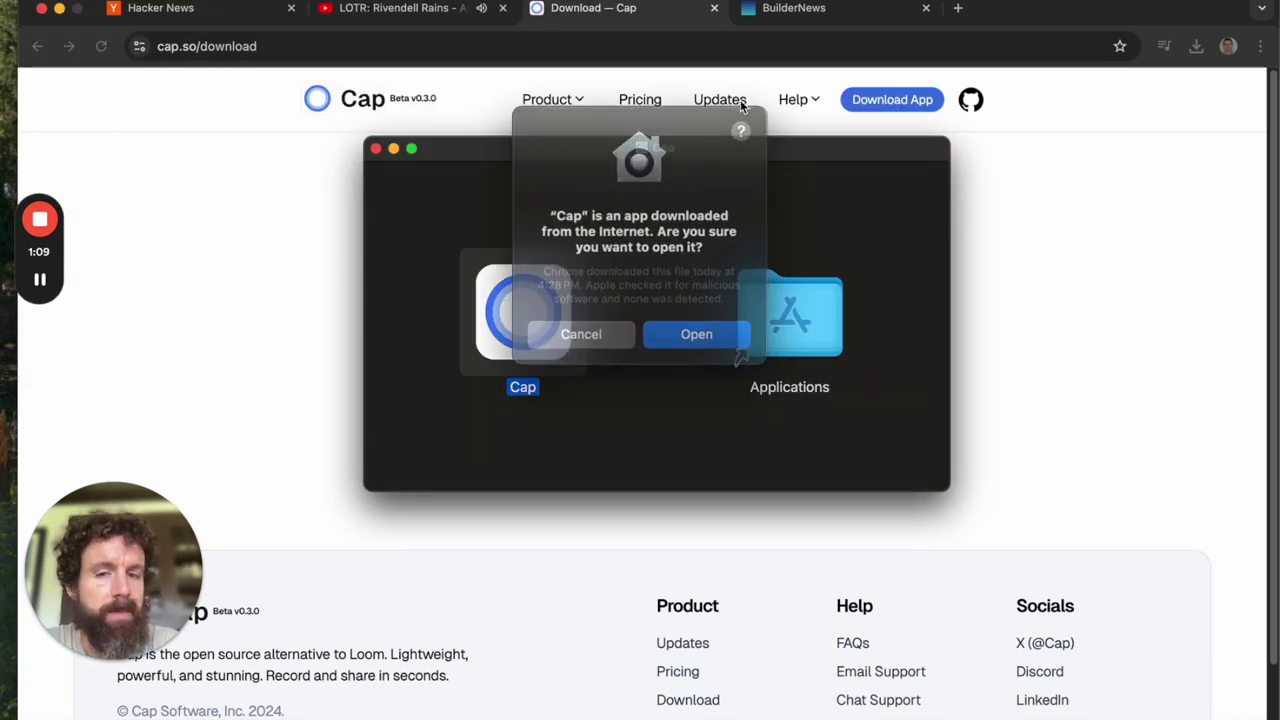
{"action": "left_click", "coordinate": [698, 327]}
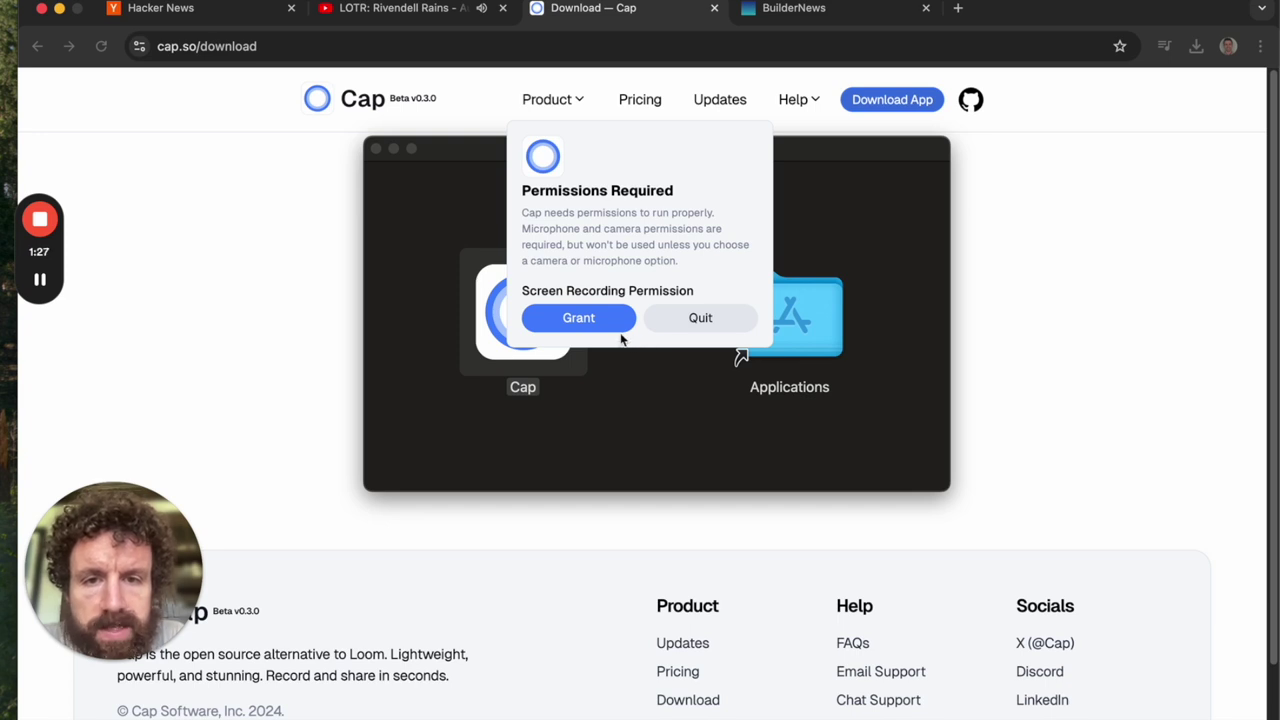
- Allow Cap to record the screen and system audio in System Settings, and quit and reopen it
{"action": "left_click", "coordinate": [607, 320]}
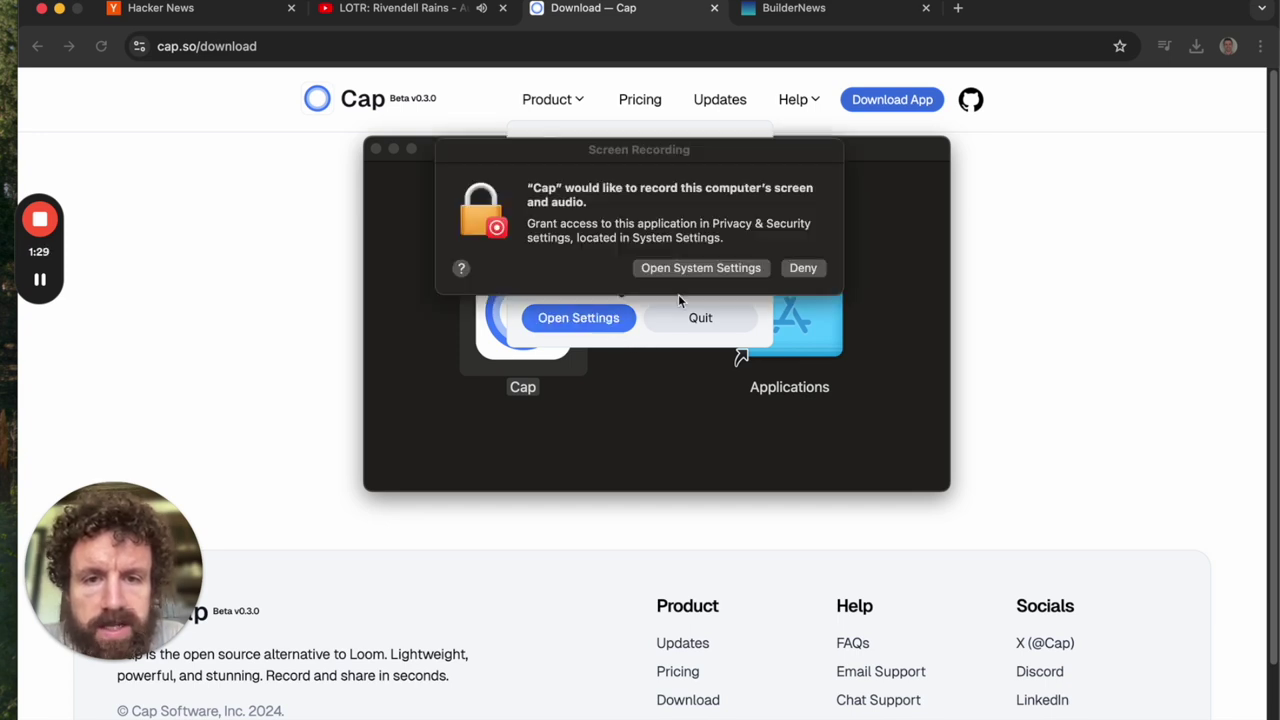
{"action": "left_click", "coordinate": [677, 268]}
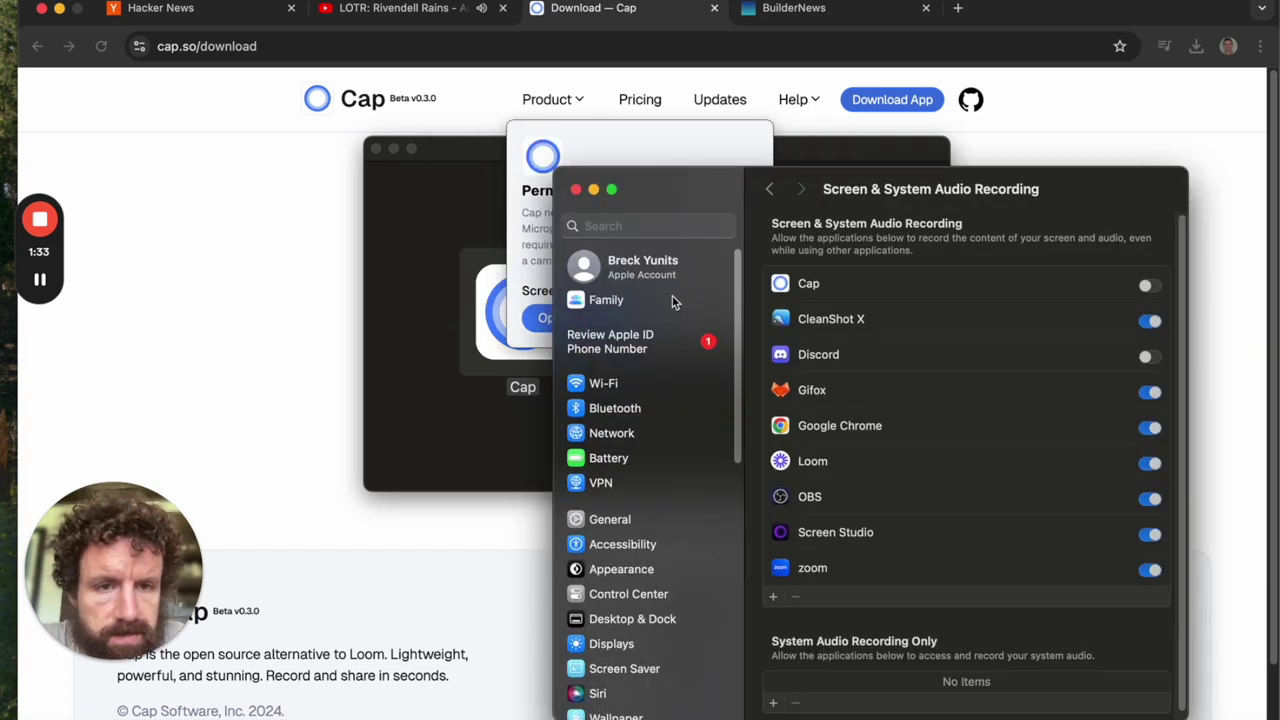
{"action": "left_click", "coordinate": [1146, 287]}
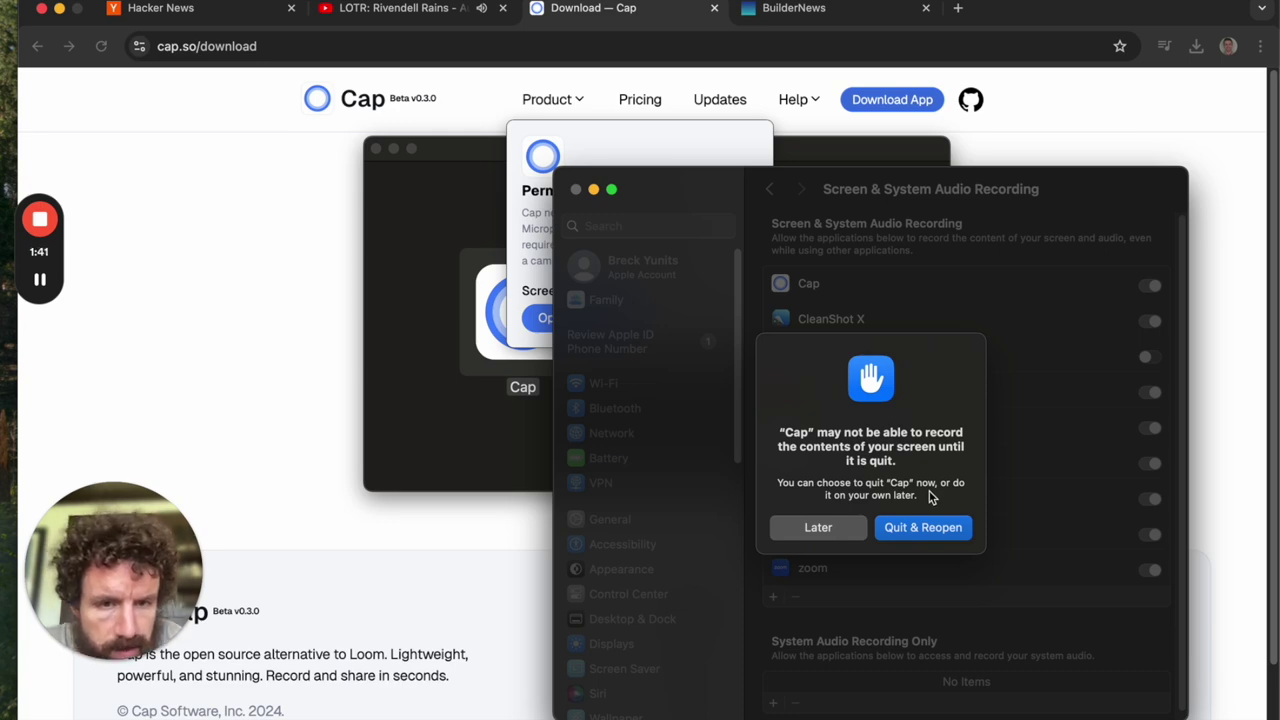
{"action": "left_click", "coordinate": [910, 532]}
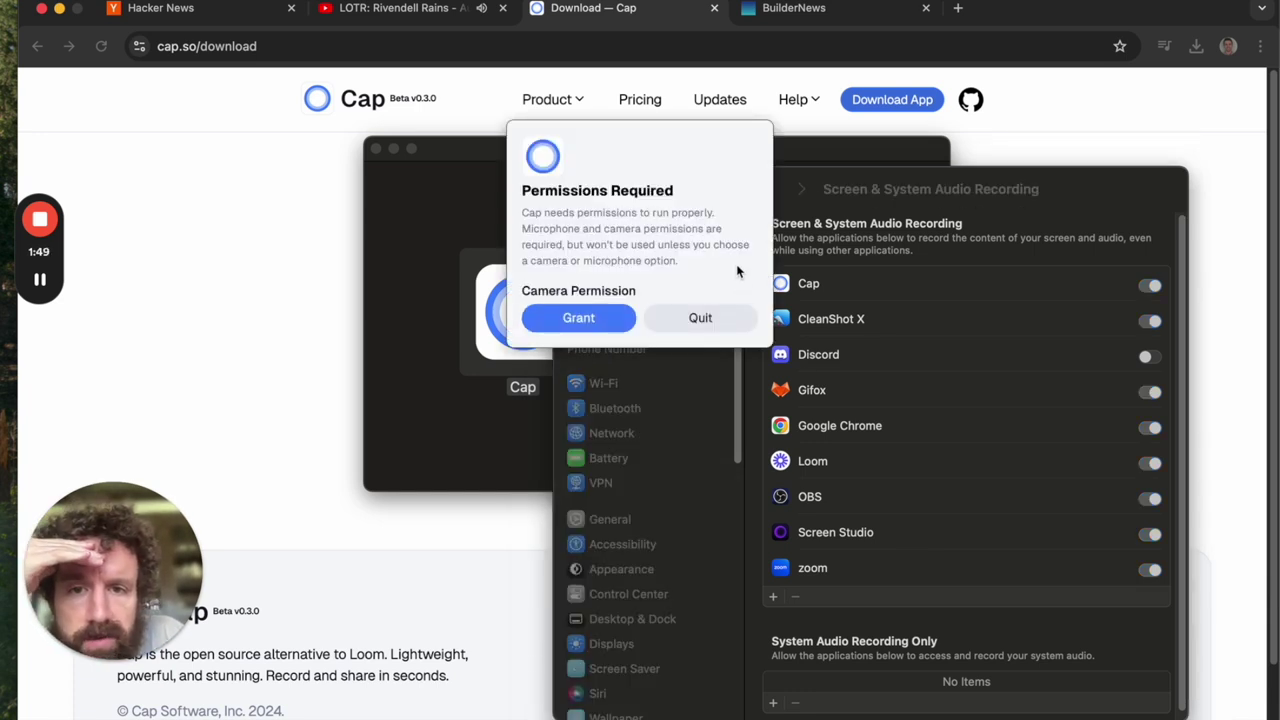
- Grant Cap the camera and microphone permissions and open the settings for its accessibility permission
{"action": "left_click", "coordinate": [600, 318]}
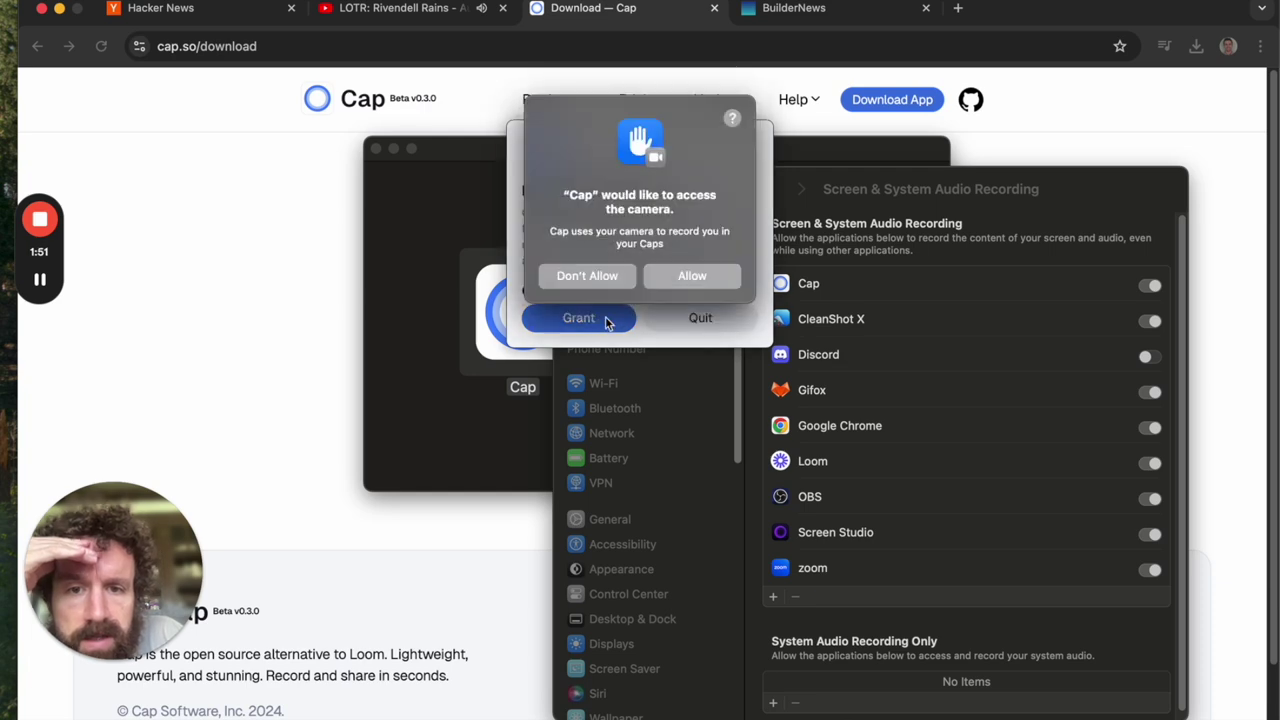
{"action": "left_click", "coordinate": [691, 278]}
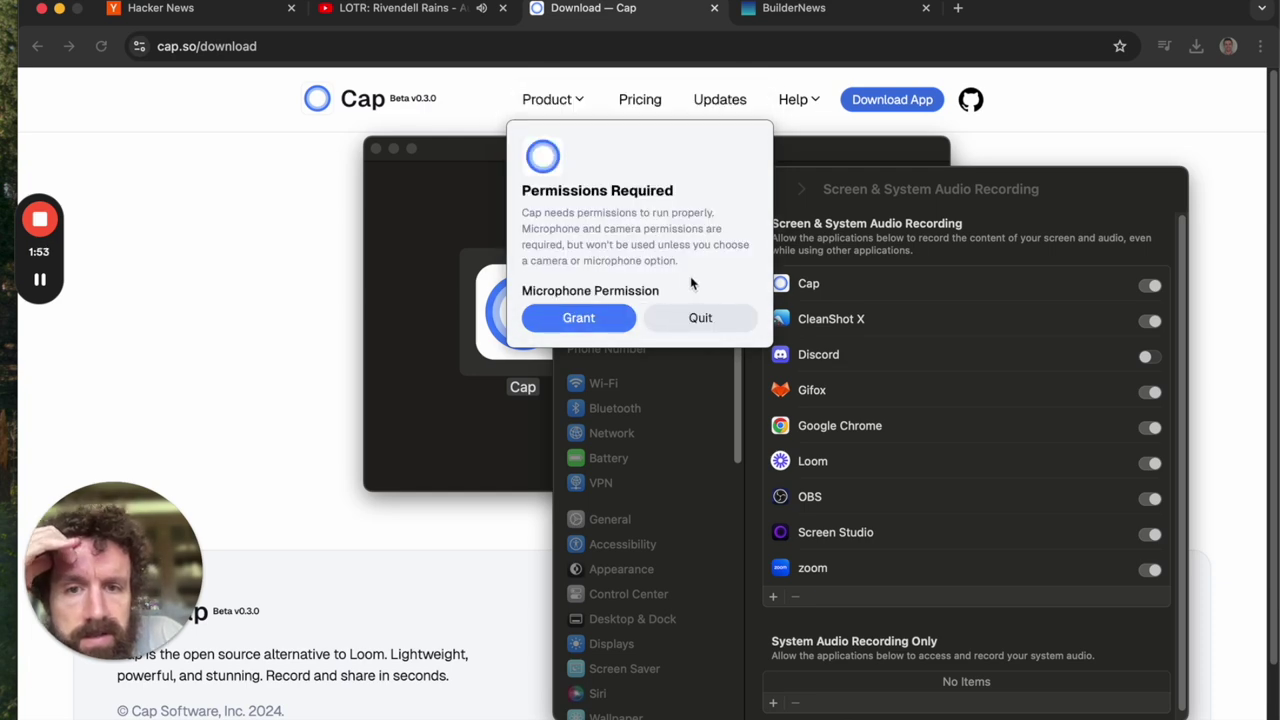
{"action": "left_click", "coordinate": [585, 317]}
{"action": "left_click", "coordinate": [699, 275]}
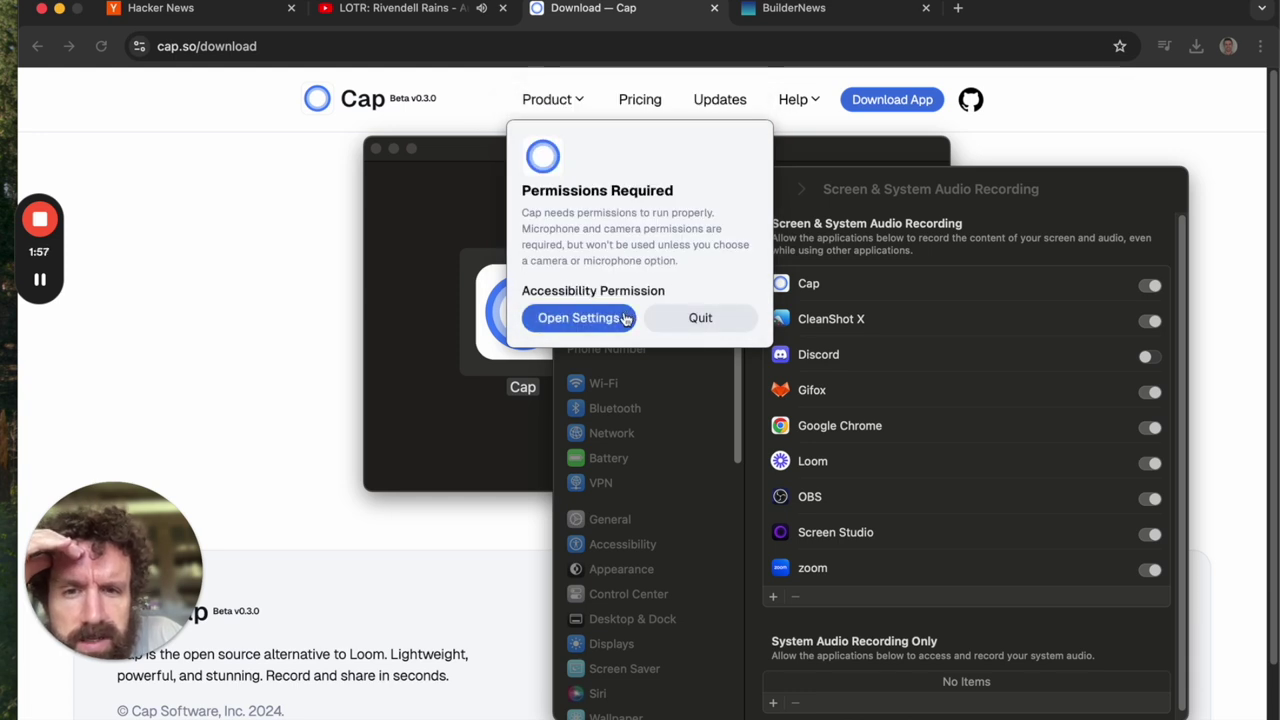
{"action": "left_click", "coordinate": [580, 317]}
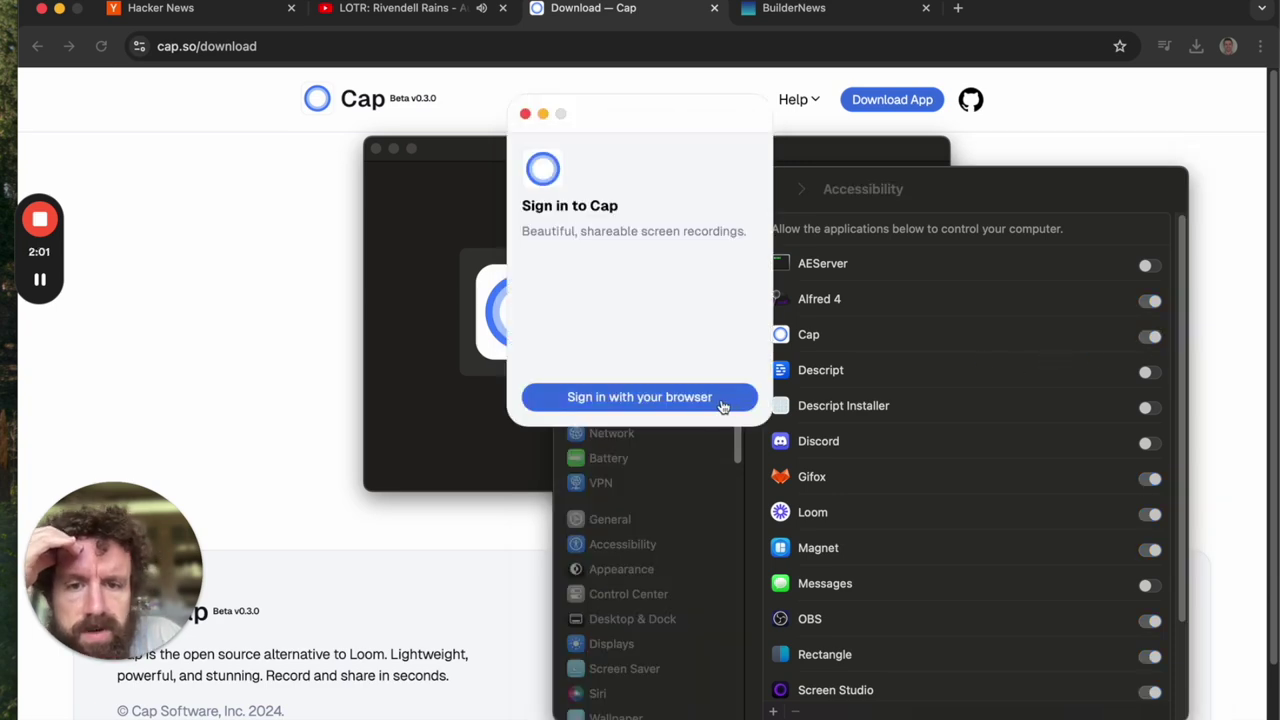
- Start Cap's browser sign-in, fill in the account's e-mail address, and request the login e-mail
{"action": "left_click", "coordinate": [640, 397]}
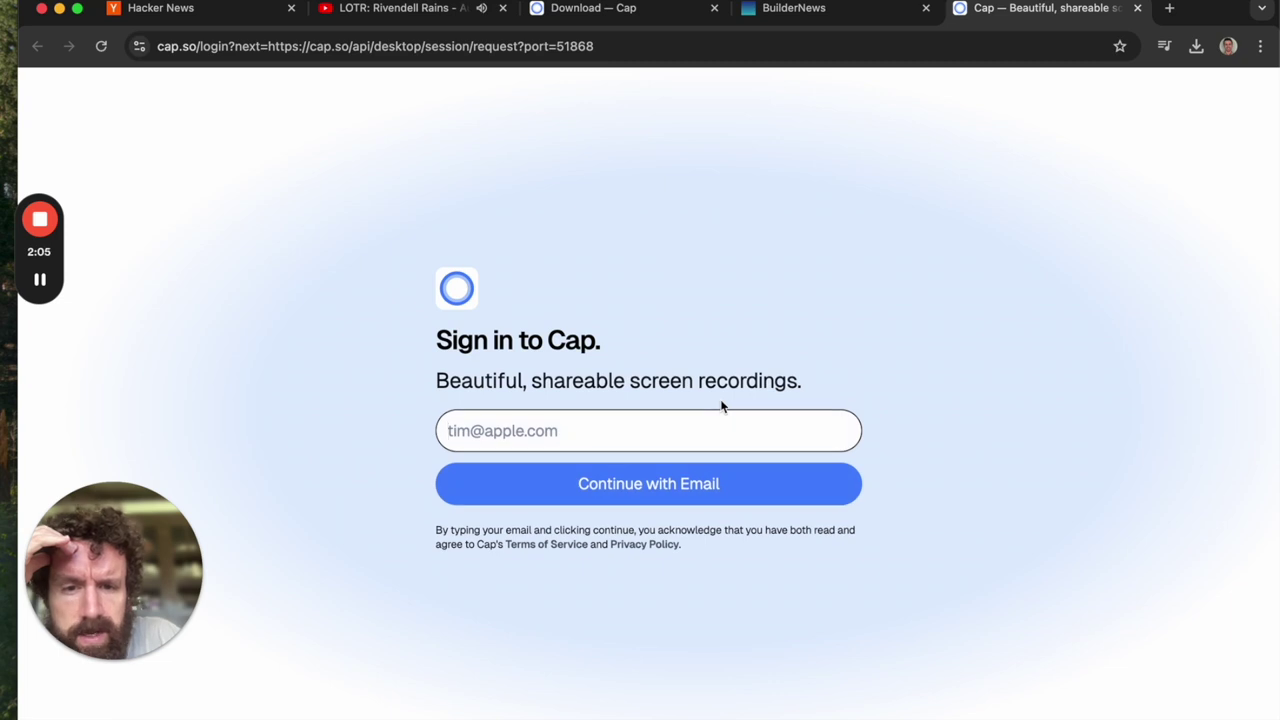
{"action": "left_click", "coordinate": [707, 425]}
{"action": "left_click", "coordinate": [641, 477]}
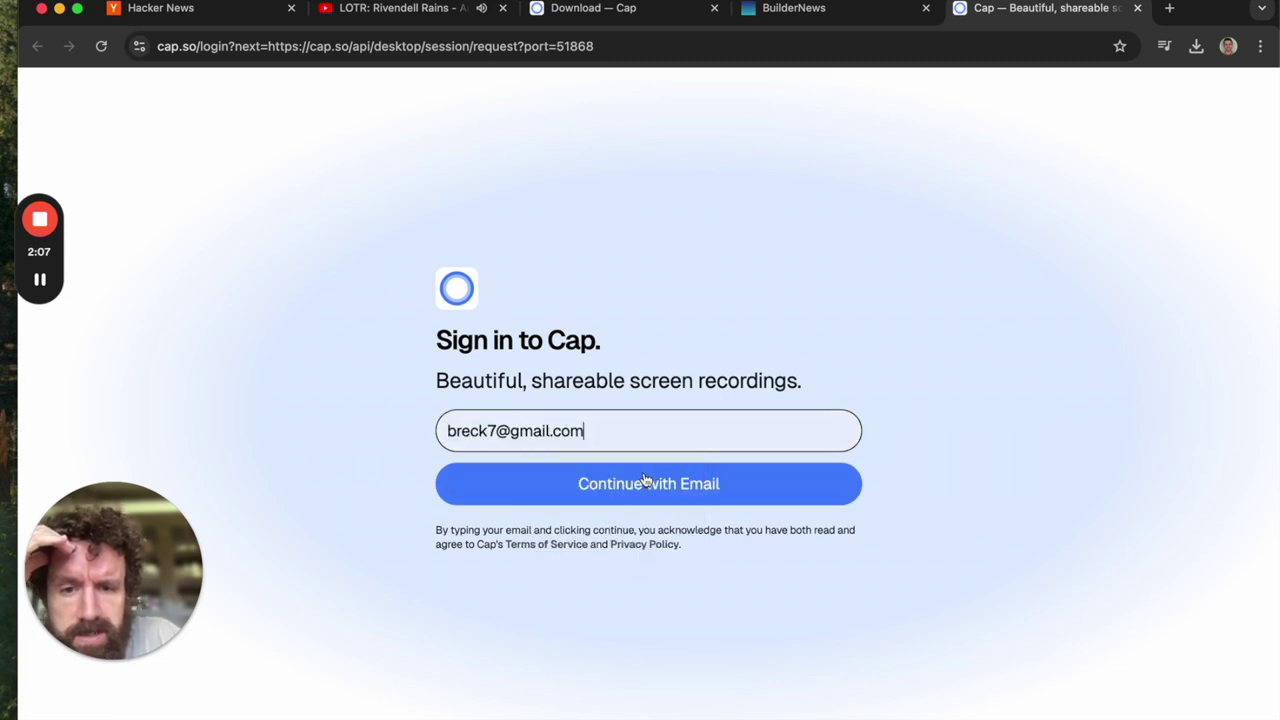
{"action": "left_click", "coordinate": [641, 478]}
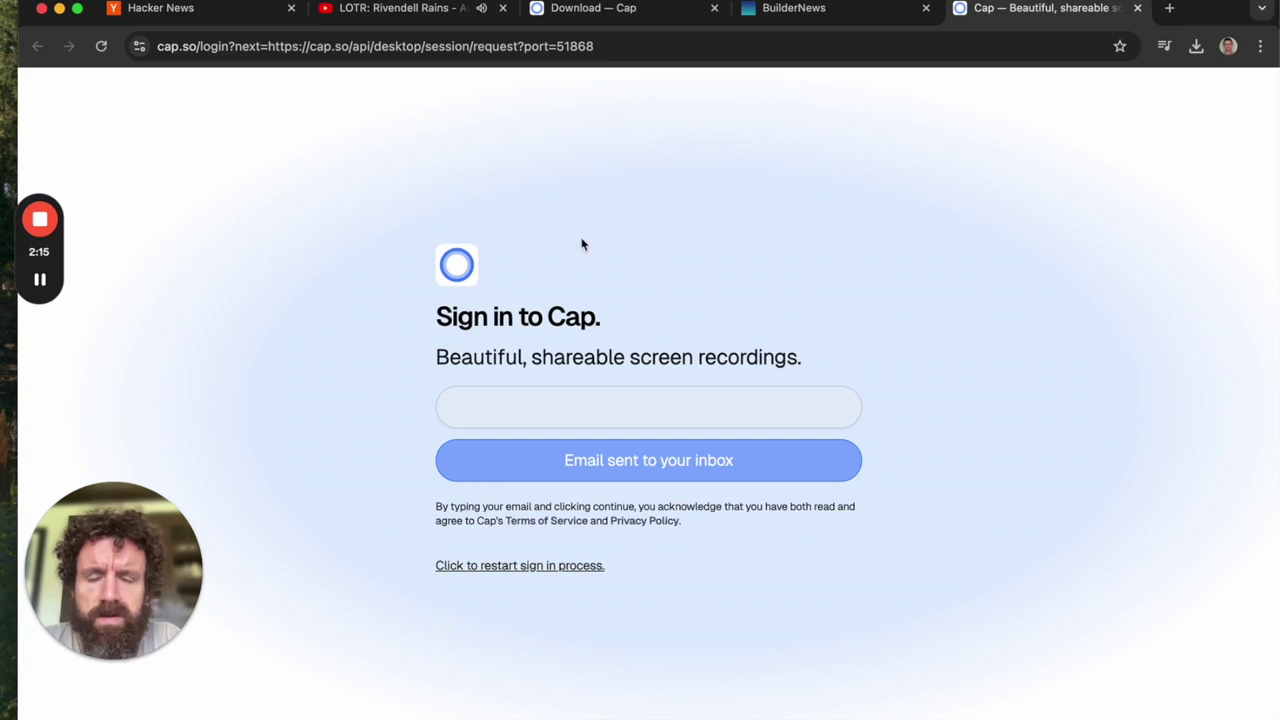
- Open gmail.com in a new browser tab and follow the login link in the "Your Cap Login Link" message
{"action": "key", "text": "super+t"}
{"action": "type", "text": "gmail.com"}
{"action": "key", "text": "Return"}
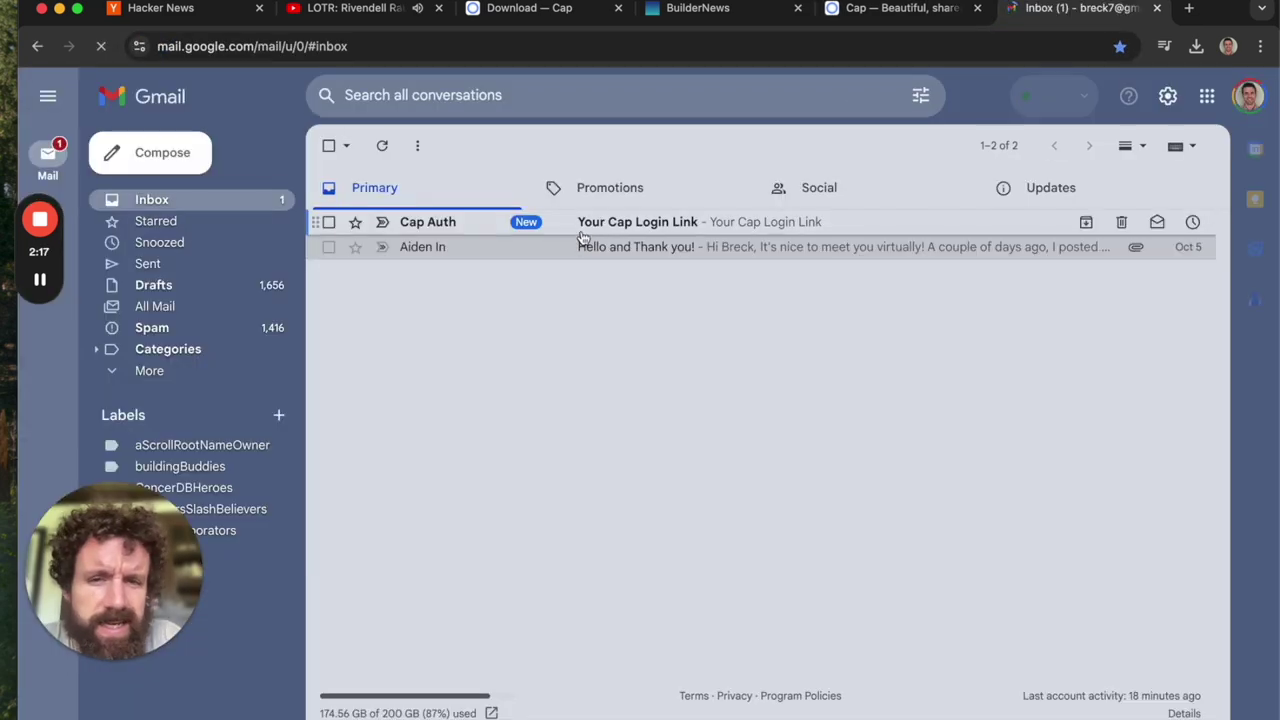
{"action": "left_click", "coordinate": [581, 228]}
{"action": "left_click", "coordinate": [757, 601]}
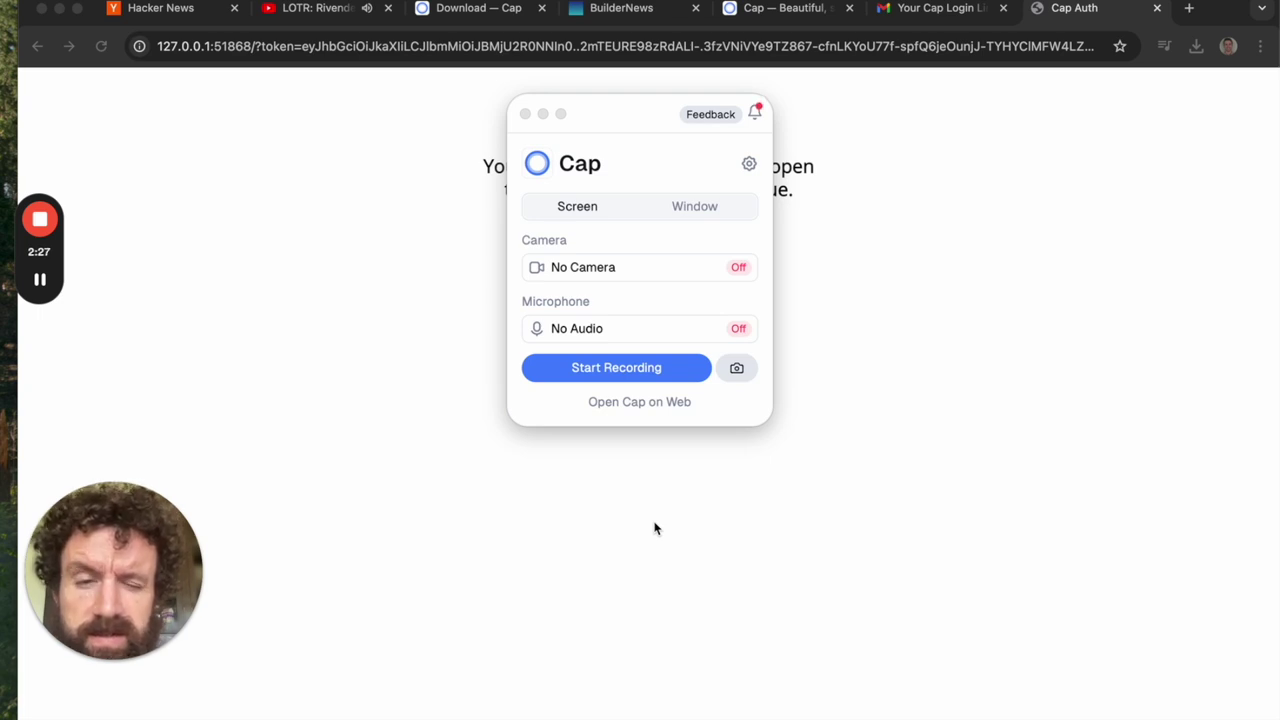
- Set Cap's camera to FaceTime HD Camera and its microphone to MacBook Pro Microphone
{"action": "left_click", "coordinate": [741, 268]}
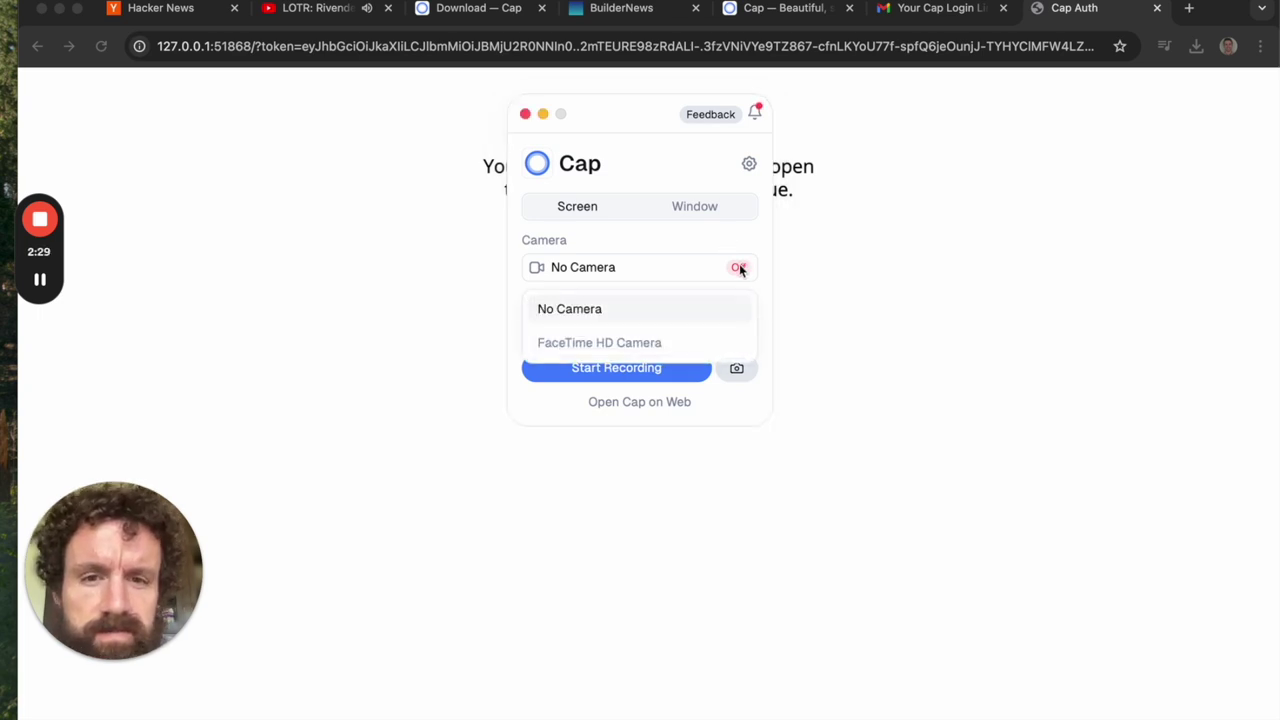
{"action": "left_click", "coordinate": [651, 354]}
{"action": "left_click", "coordinate": [740, 330]}
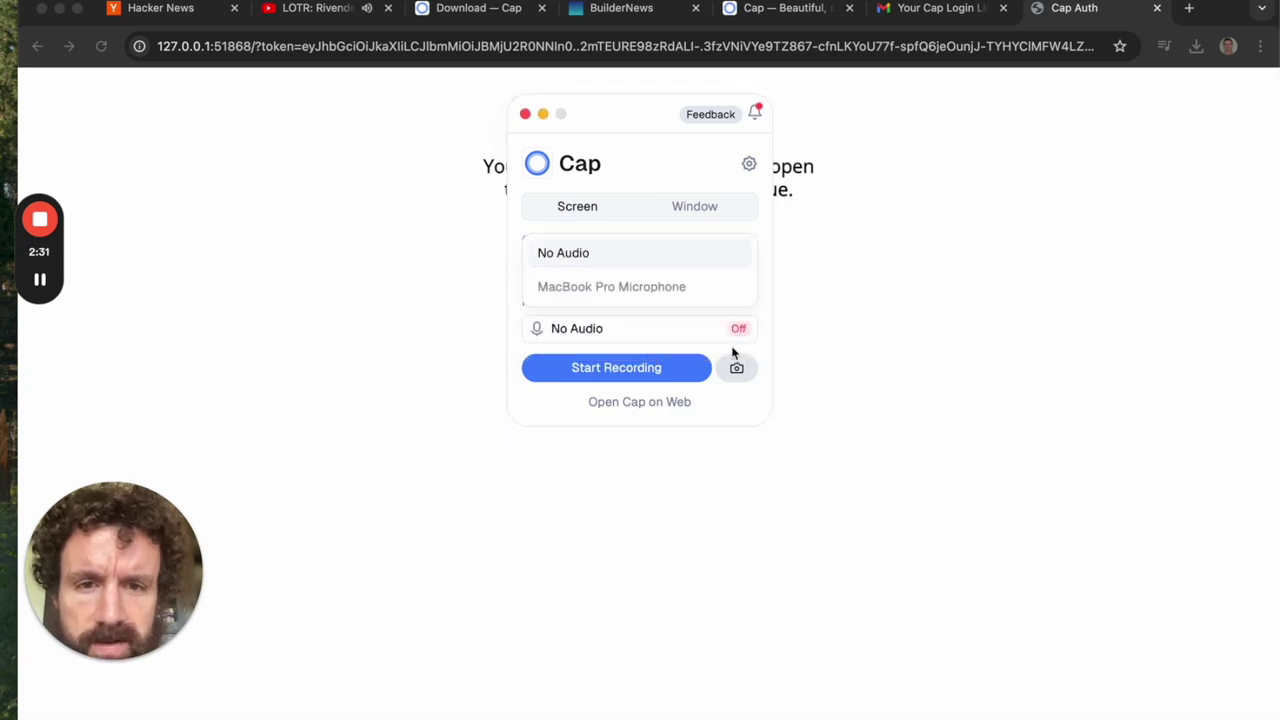
{"action": "left_click", "coordinate": [695, 295]}
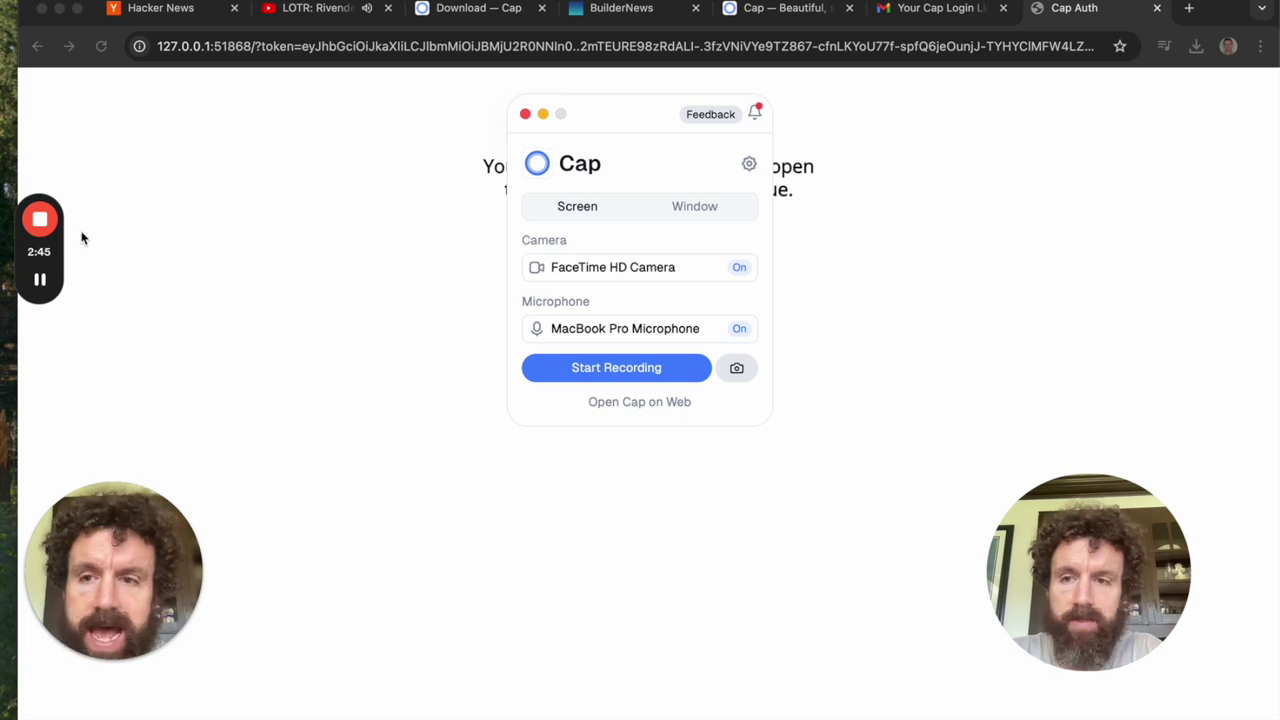
- Stop the running Loom recording and review the generated summary and chapters on its video page
{"action": "left_click", "coordinate": [40, 219]}
{"action": "left_click", "coordinate": [636, 330]}
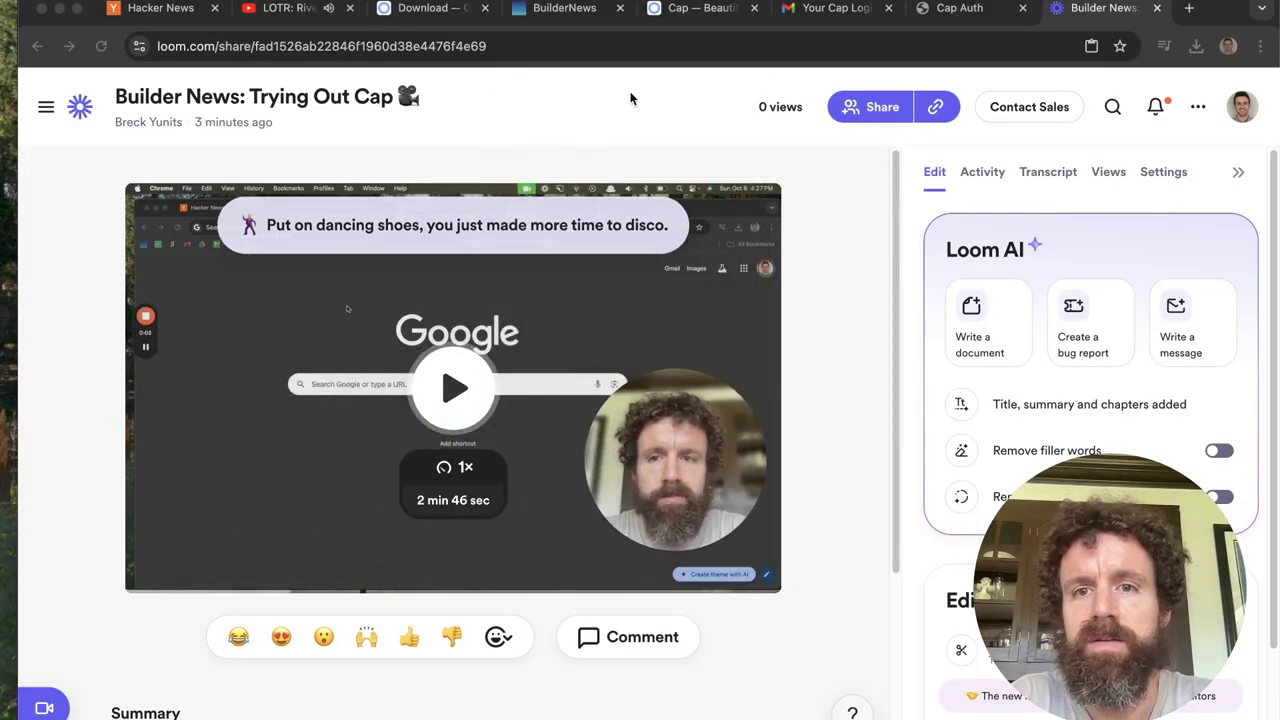
{"action": "scroll", "coordinate": [720, 374], "scroll_direction": "down", "scroll_amount": 5}
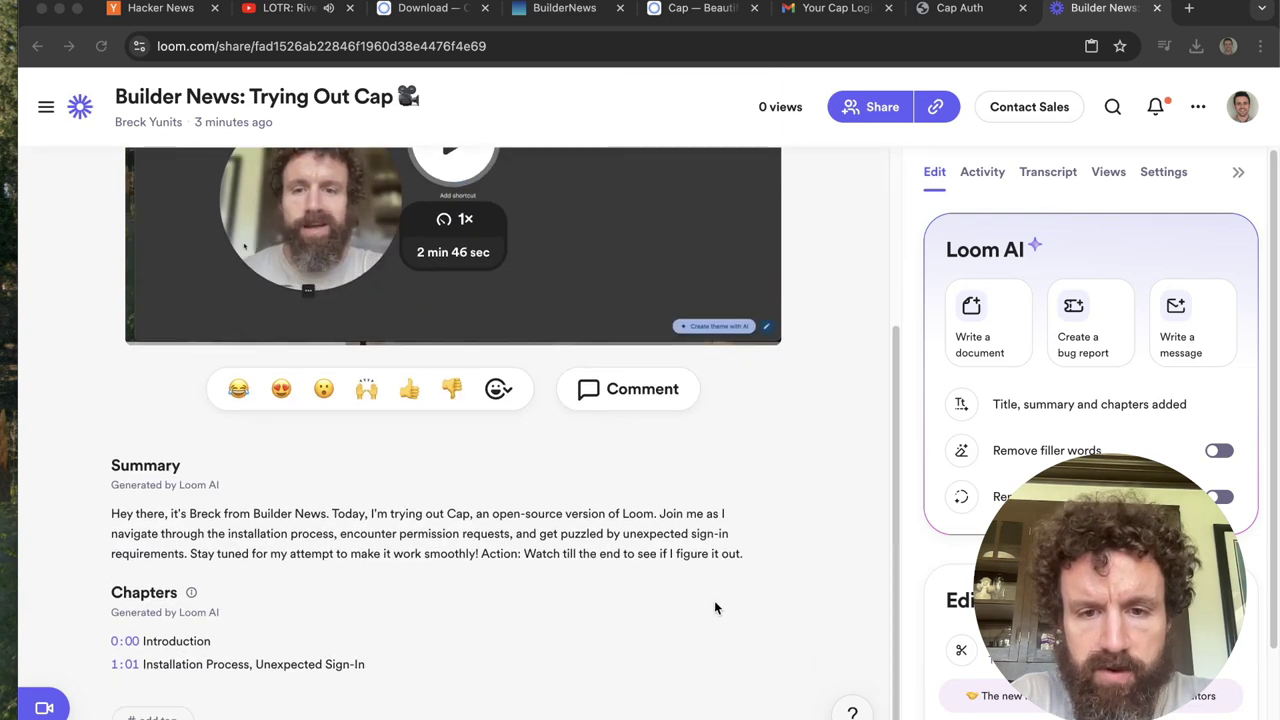
{"action": "scroll", "coordinate": [714, 600], "scroll_direction": "up", "scroll_amount": 5}
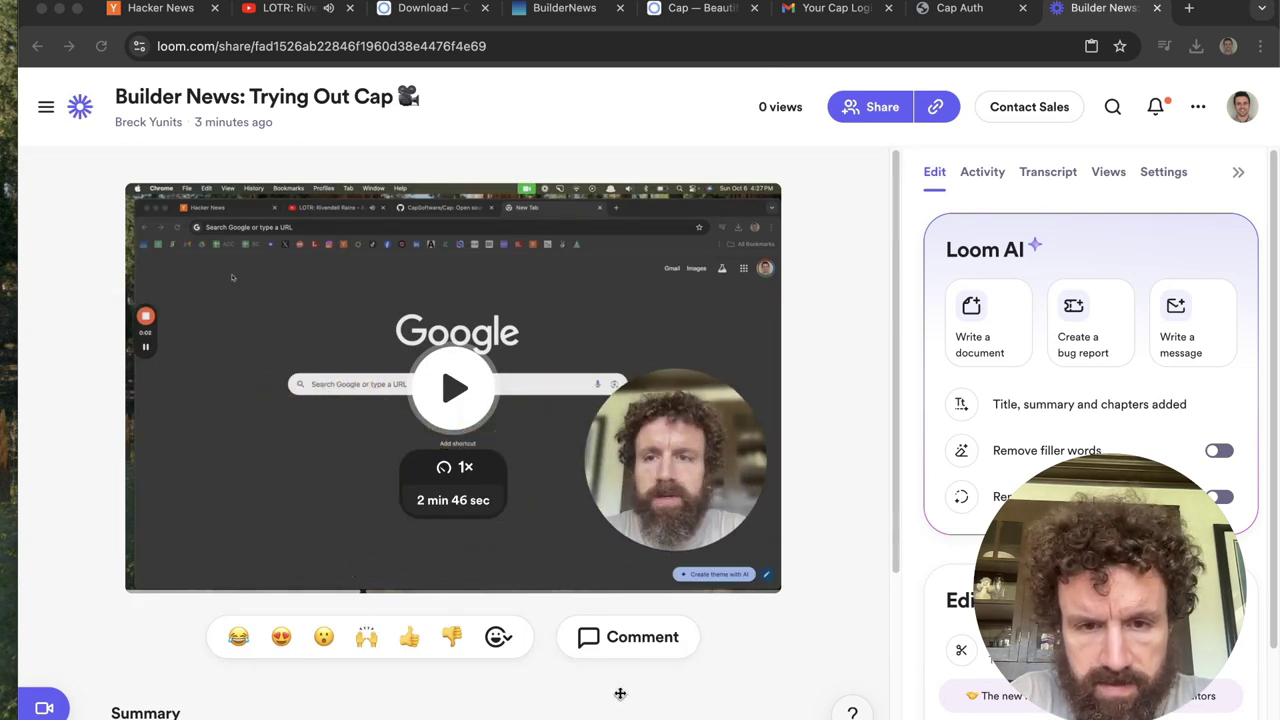
- Look over the AI summary and chapter list beneath the Loom video
{"action": "scroll", "coordinate": [618, 369], "scroll_direction": "down", "scroll_amount": 3}
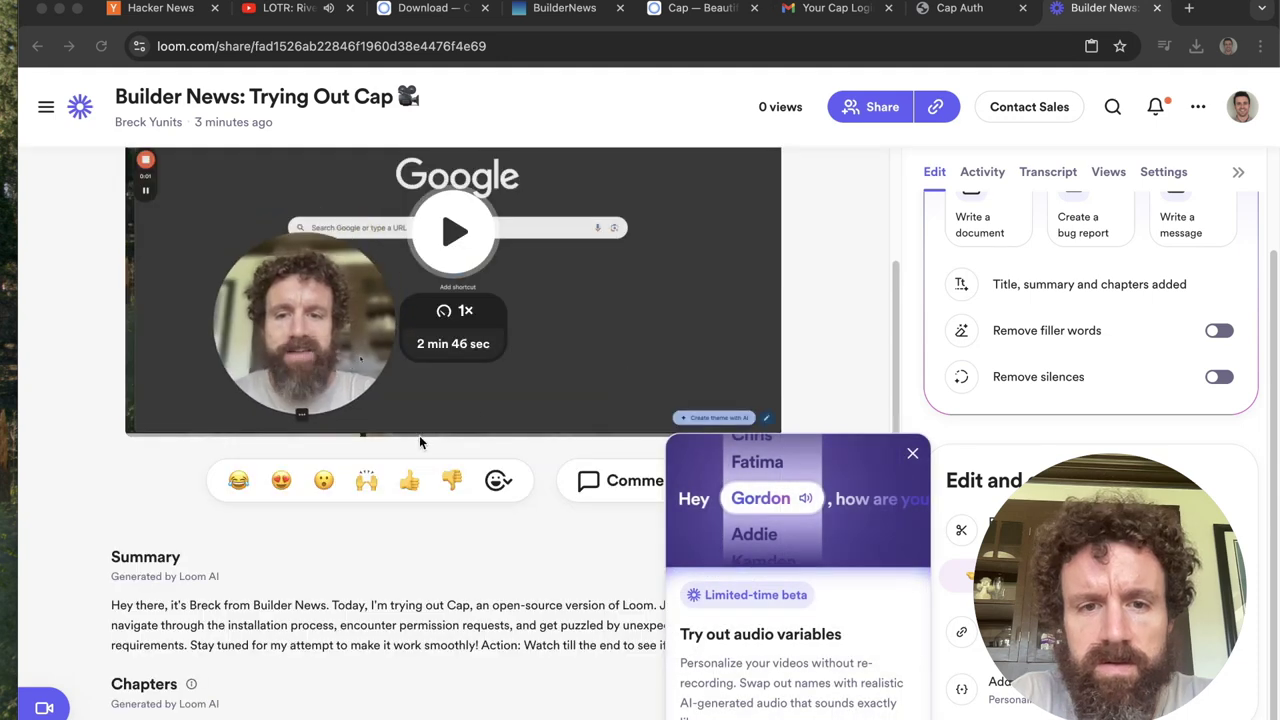
{"action": "scroll", "coordinate": [364, 347], "scroll_direction": "down", "scroll_amount": 2}
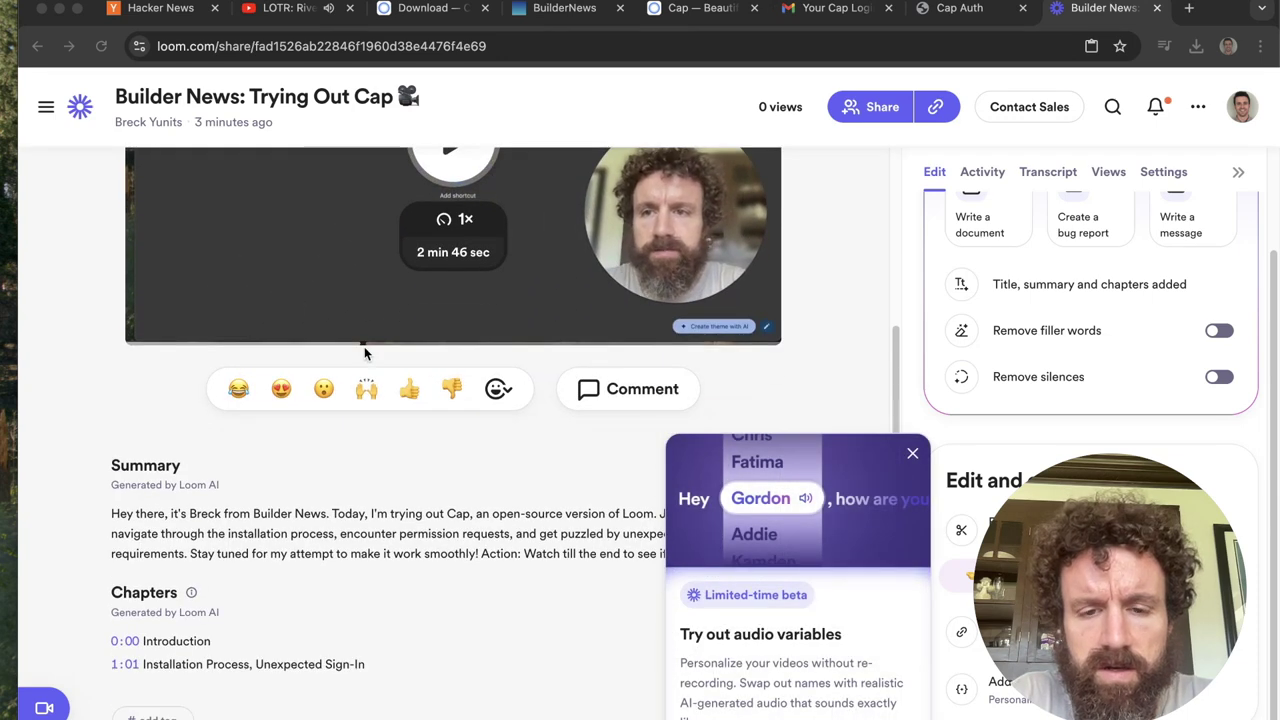
{"action": "scroll", "coordinate": [365, 346], "scroll_direction": "up", "scroll_amount": 5}
{"action": "scroll", "coordinate": [365, 346], "scroll_direction": "down", "scroll_amount": 5}
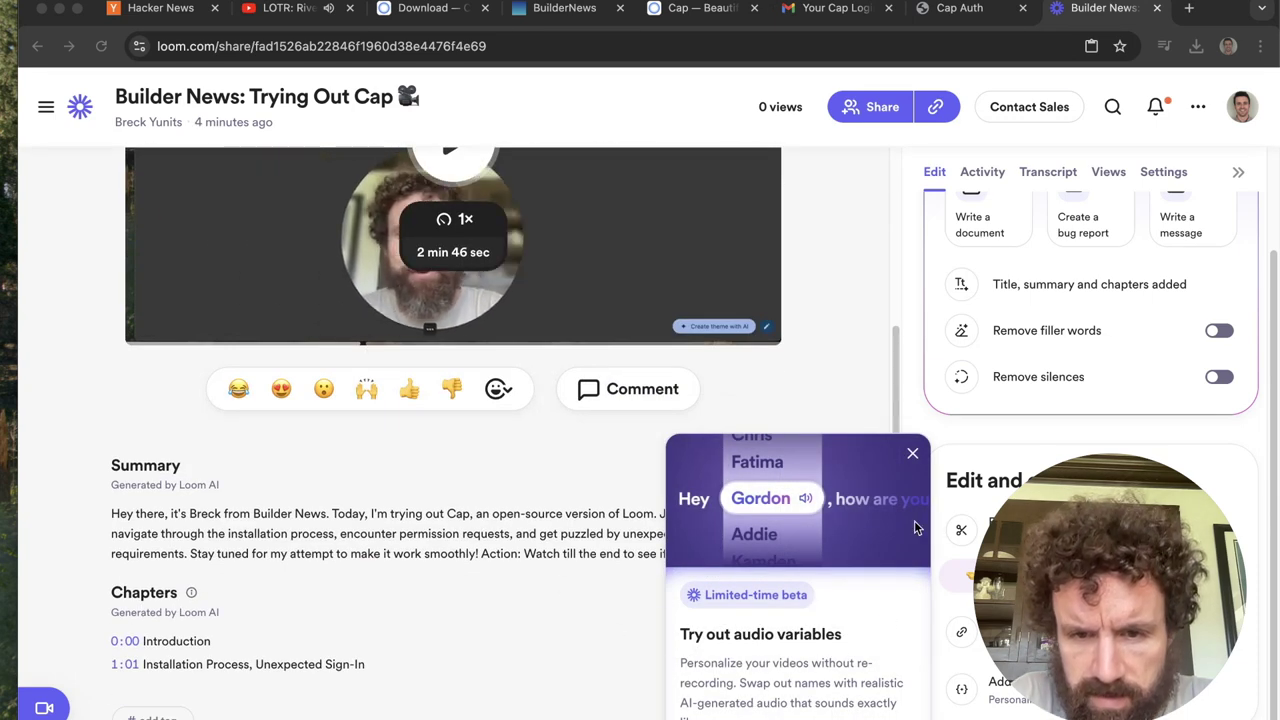
- Read the "Welcome to Cap" e-mail in the other browser window and return to the Loom video page
{"action": "key", "text": "super+grave"}
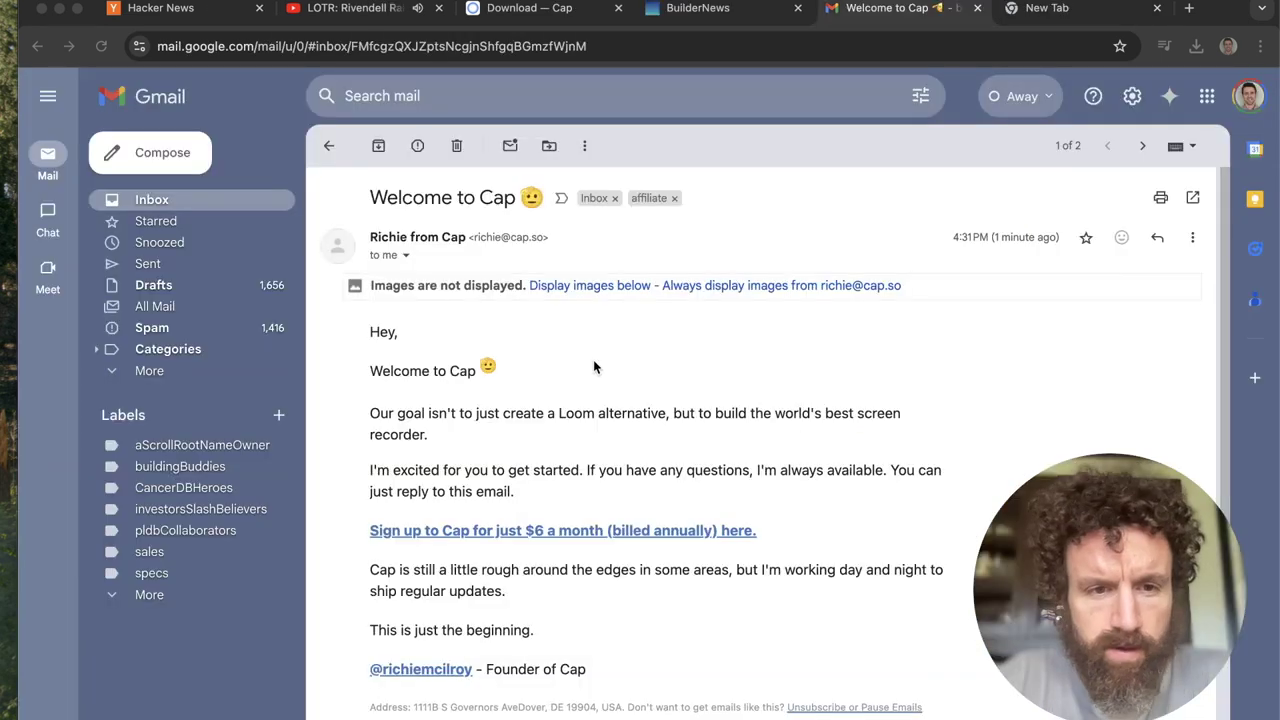
{"action": "scroll", "coordinate": [592, 355], "scroll_direction": "down", "scroll_amount": 1}
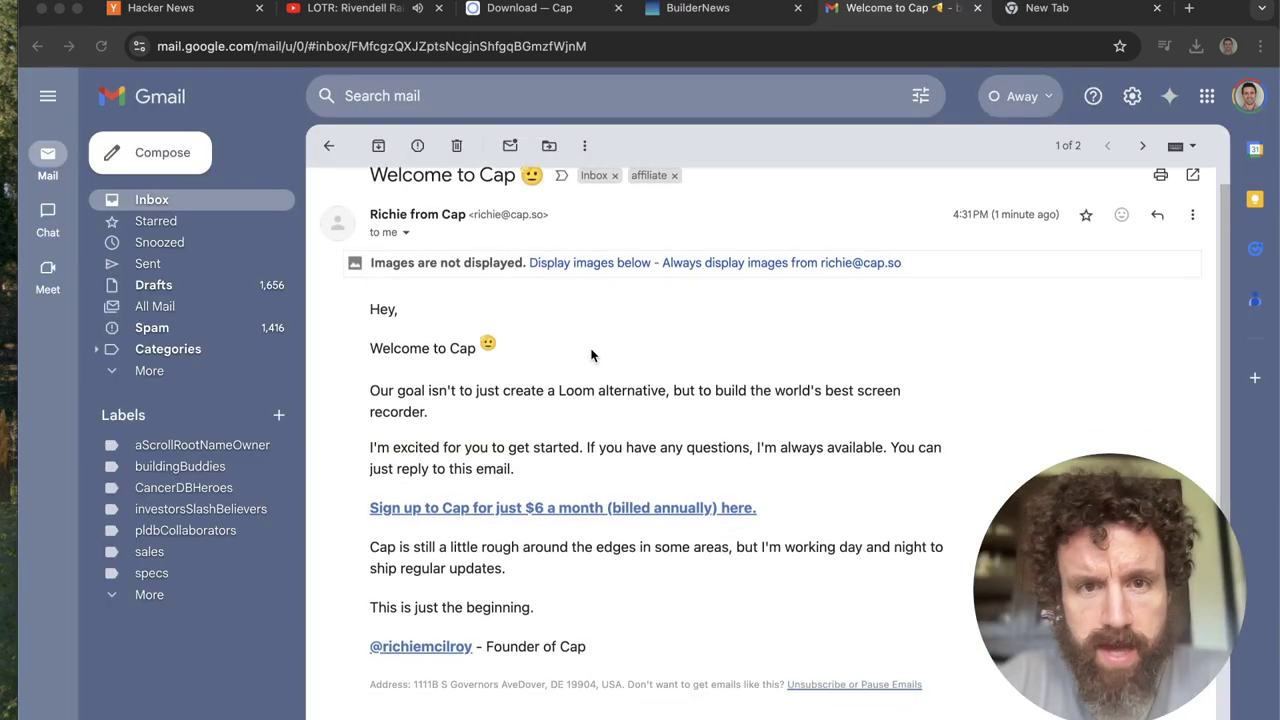
{"action": "key", "text": "super+grave"}
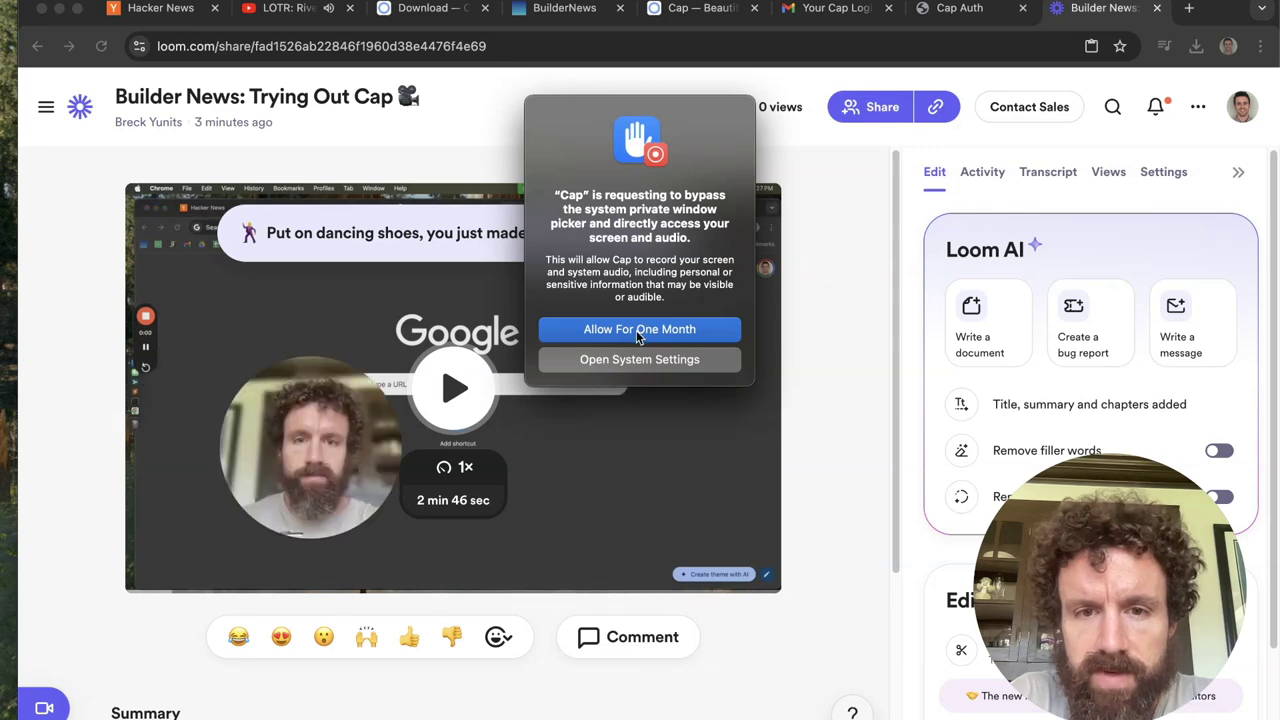
- Allow Cap to access the screen and audio for one month and look over the Loom video page again
{"action": "left_click", "coordinate": [636, 330]}
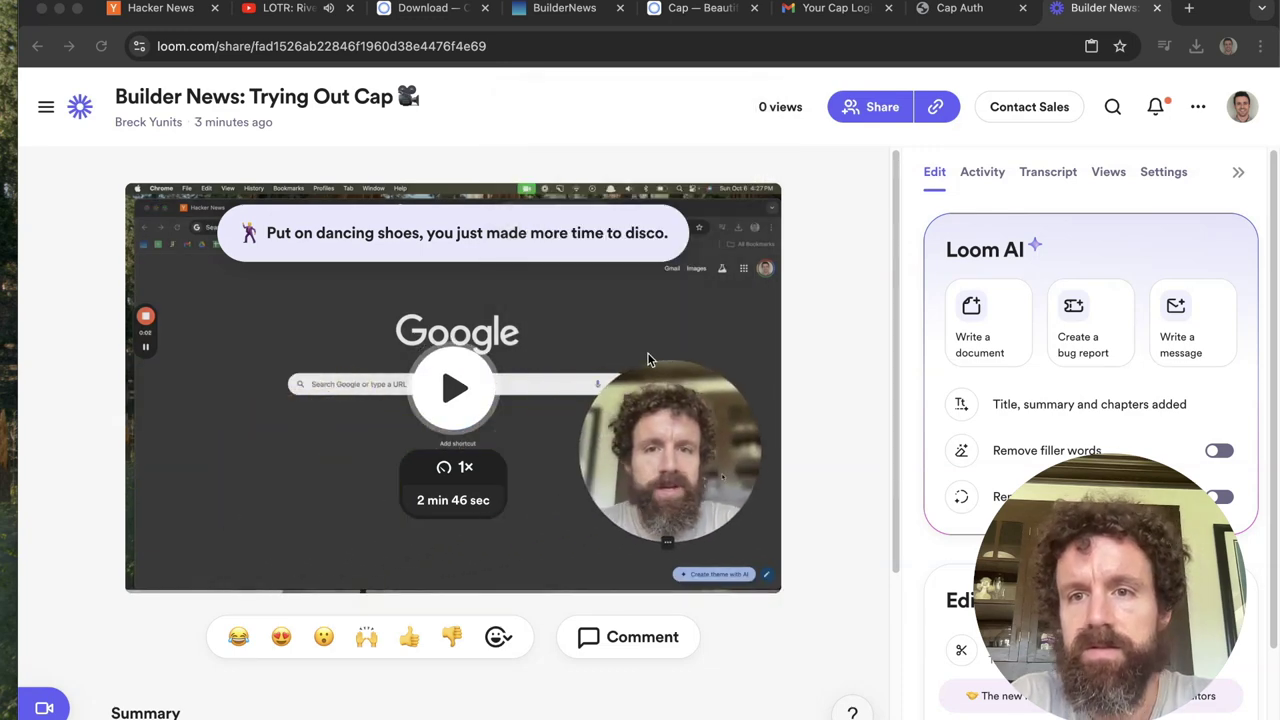
{"action": "scroll", "coordinate": [800, 371], "scroll_direction": "down", "scroll_amount": 3}
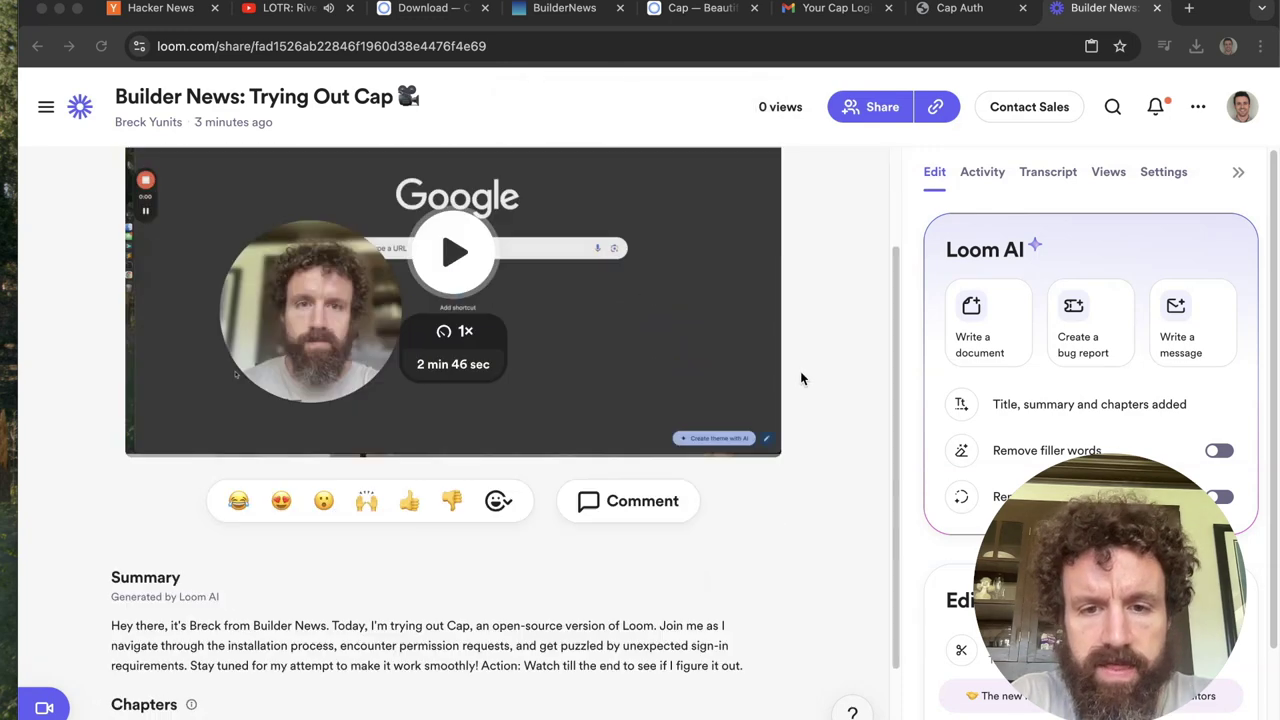
{"action": "scroll", "coordinate": [714, 620], "scroll_direction": "up", "scroll_amount": 3}
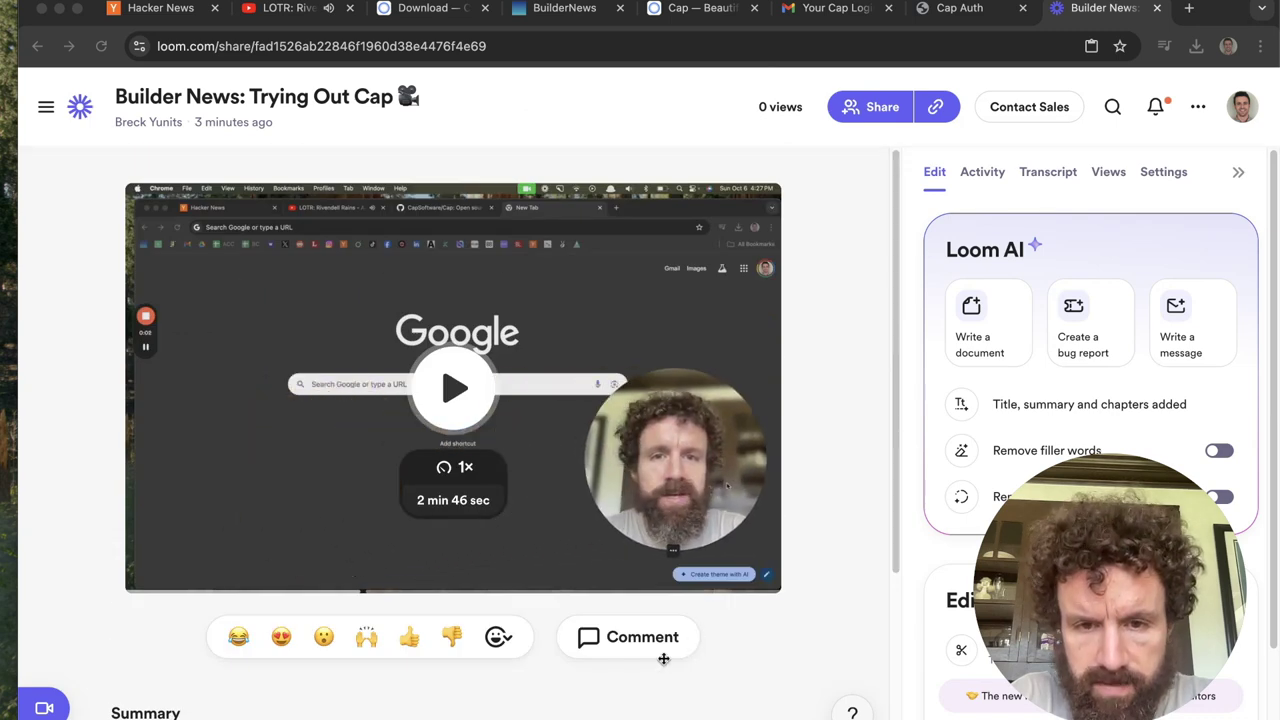
{"action": "scroll", "coordinate": [955, 293], "scroll_direction": "down", "scroll_amount": 1}
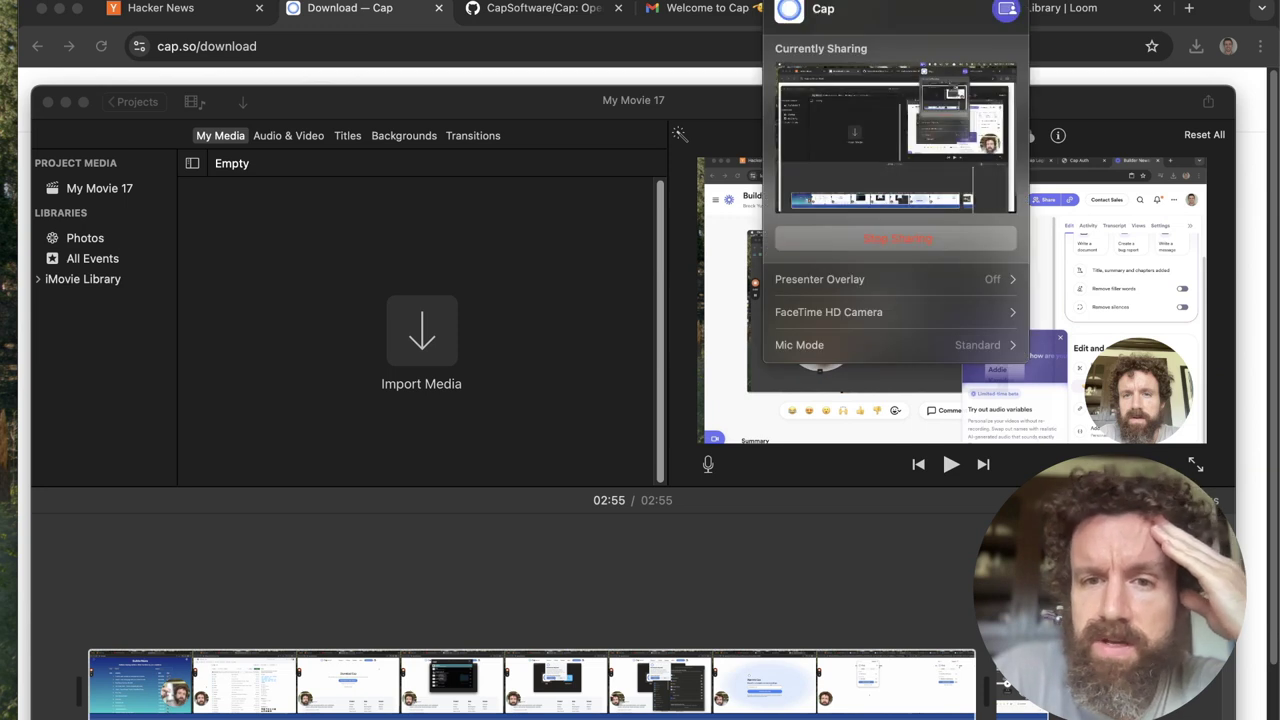
- Dismiss the screen-sharing controls and save a recording in the Cap folder as "Cap Recording 3"
{"action": "key", "text": "Escape"}
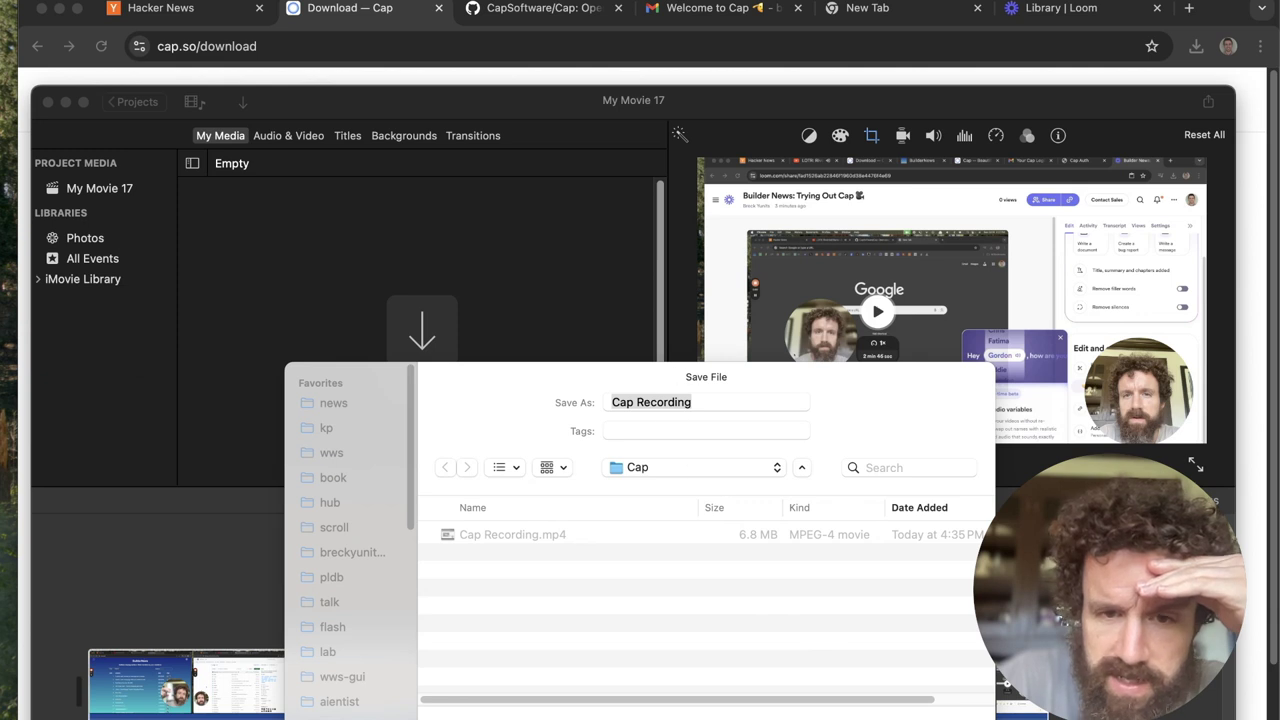
{"action": "left_click", "coordinate": [708, 401]}
{"action": "type", "text": "3"}
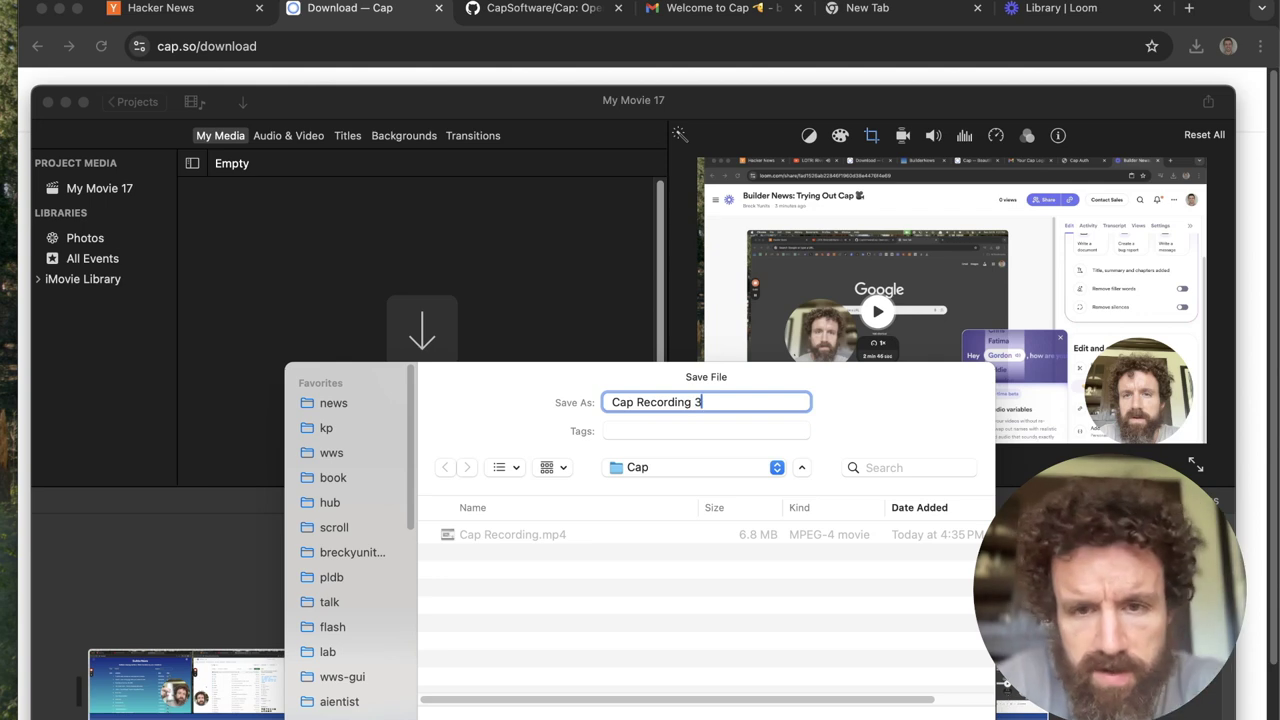
{"action": "key", "text": "Return"}
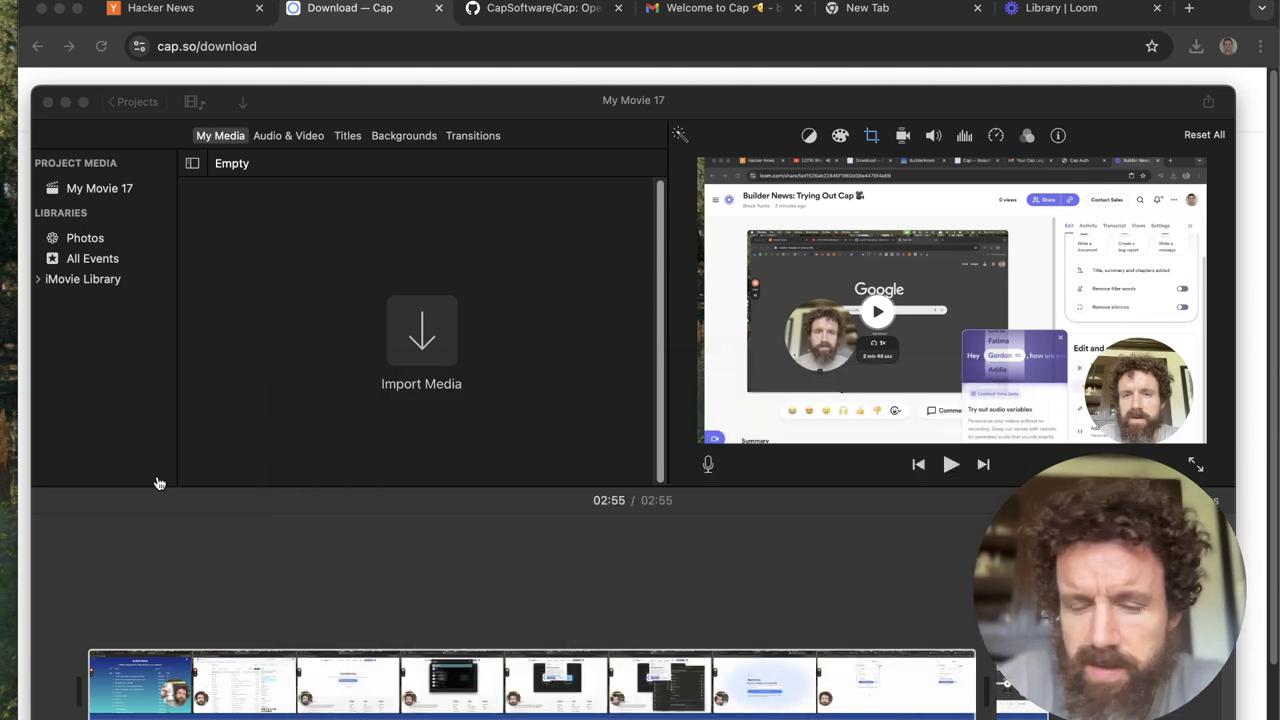
- Save two more recordings in the Cap folder as "Cap Recording 2" and "Cap Recording 1"
{"action": "left_click", "coordinate": [769, 404]}
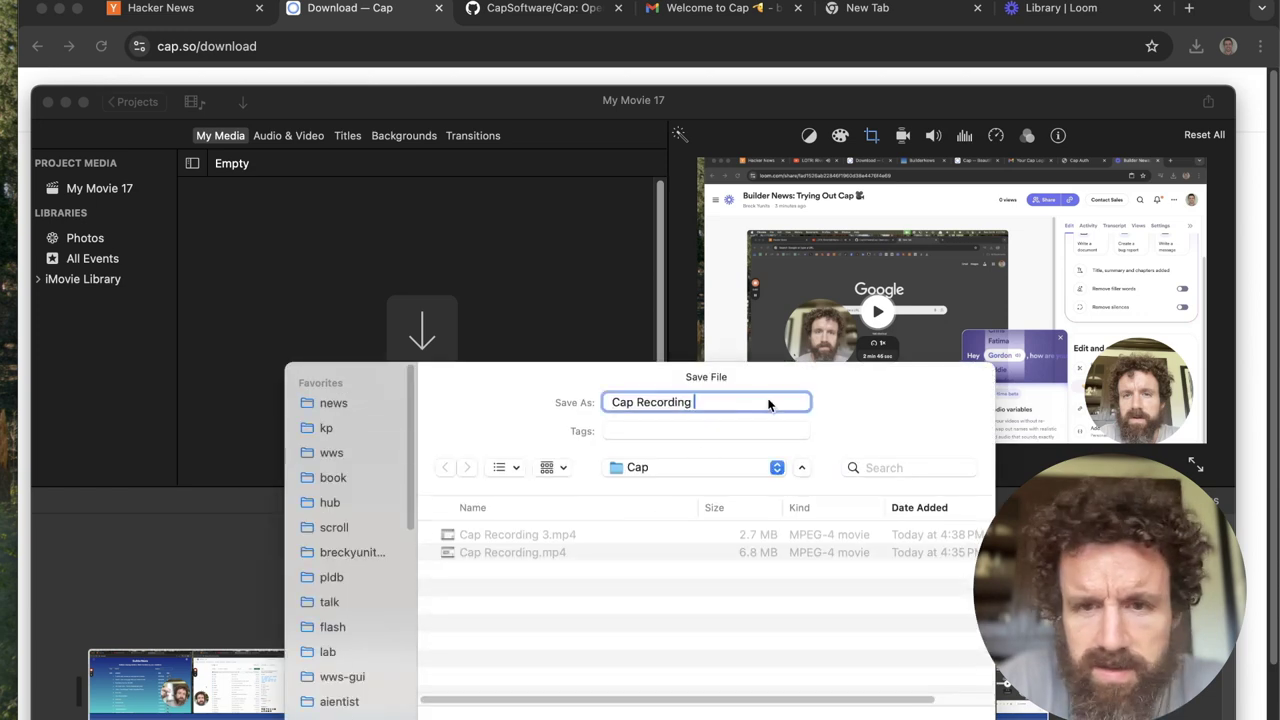
{"action": "type", "text": "2"}
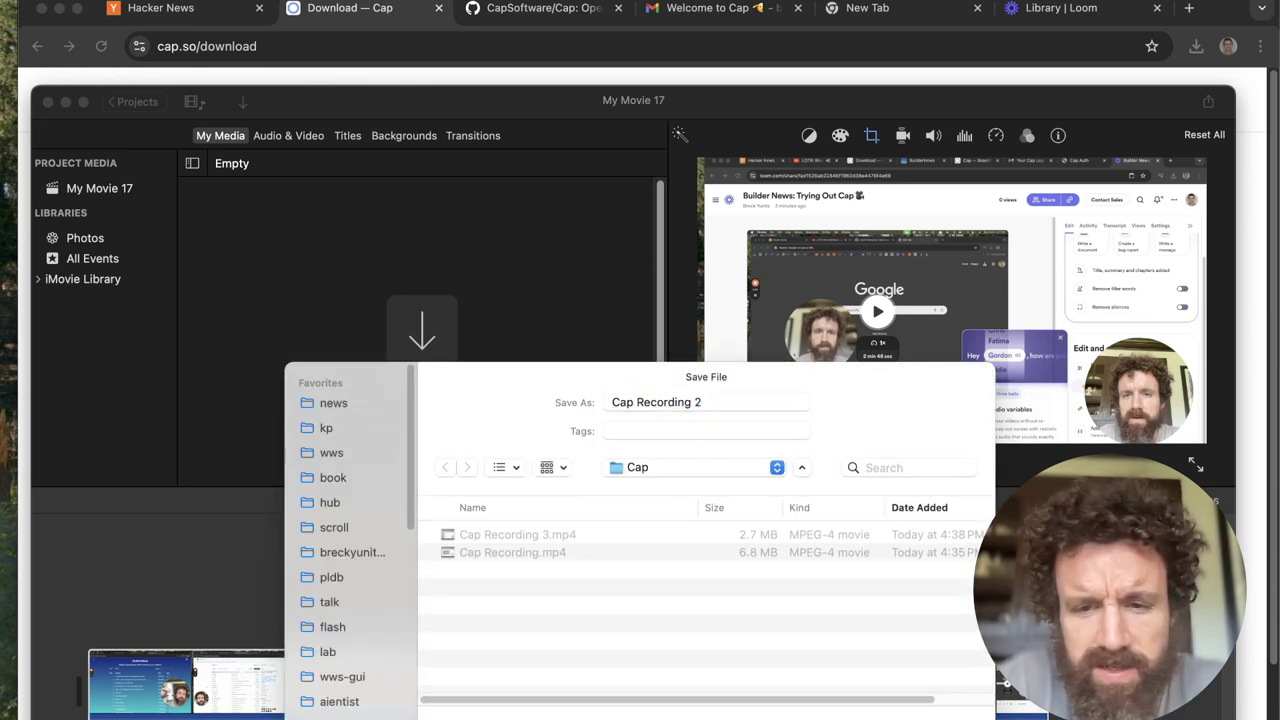
{"action": "key", "text": "Return"}
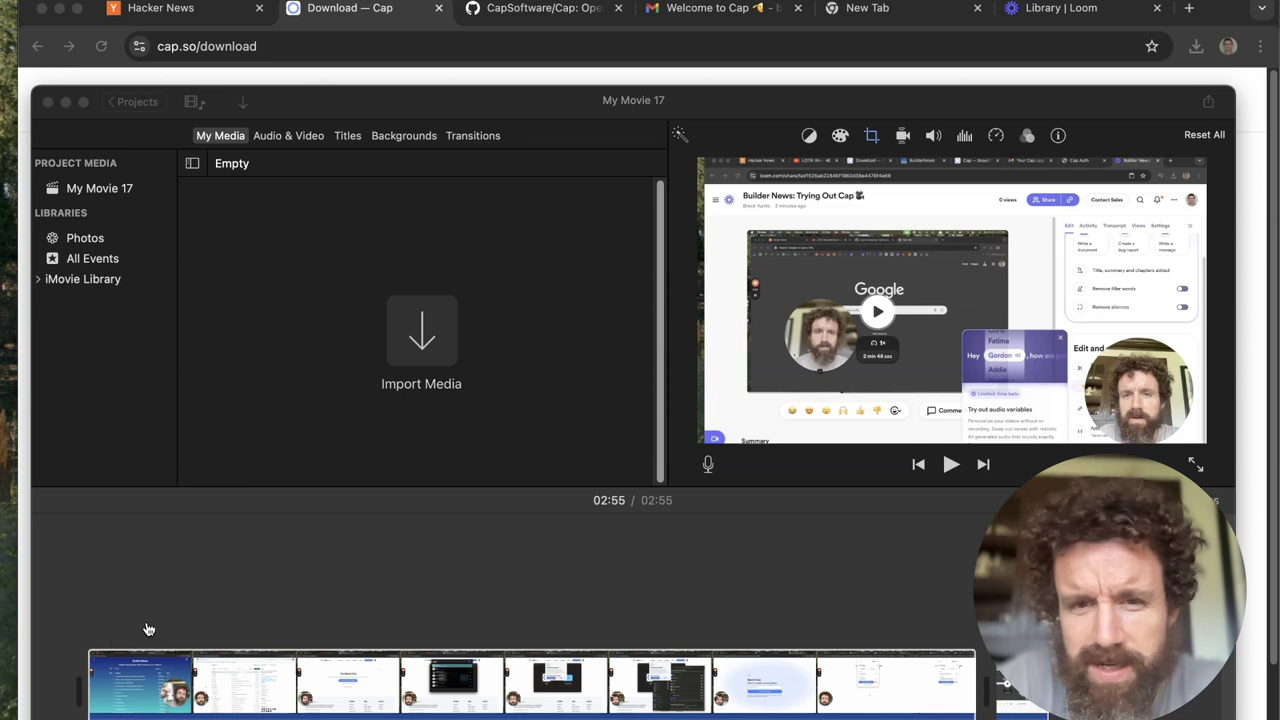
{"action": "left_click", "coordinate": [732, 407]}
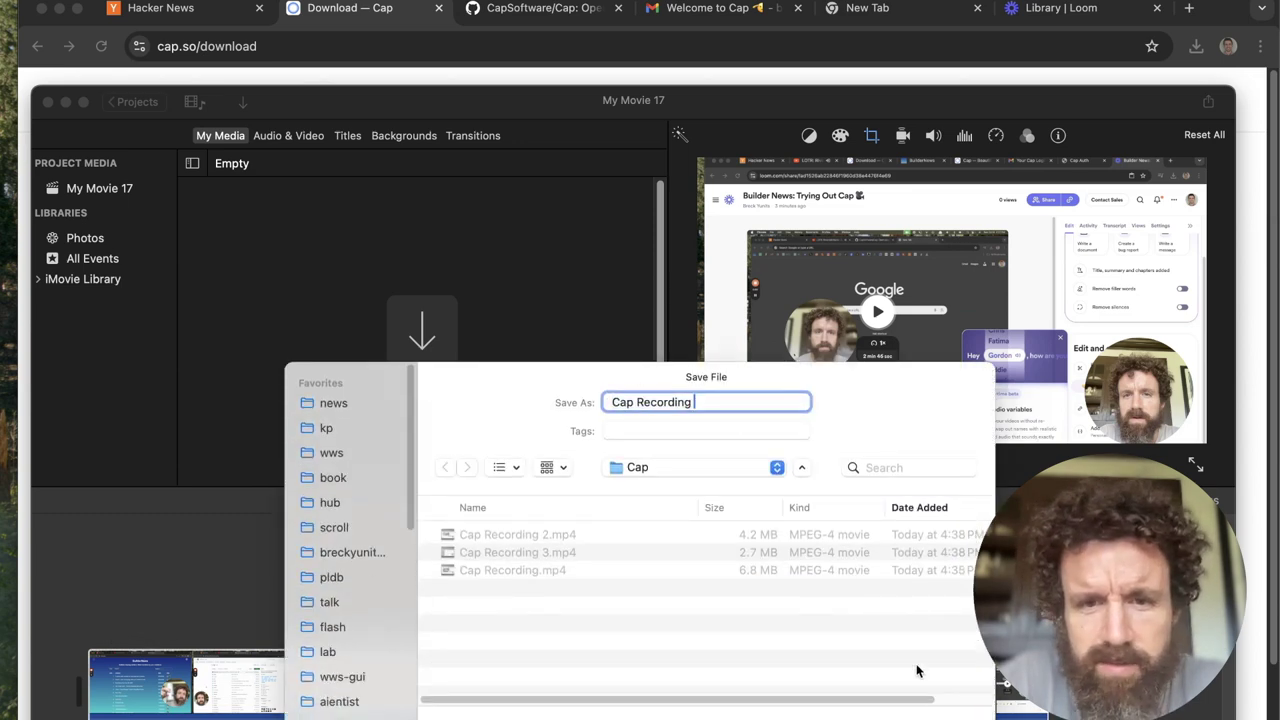
{"action": "type", "text": "1"}
{"action": "key", "text": "Return"}
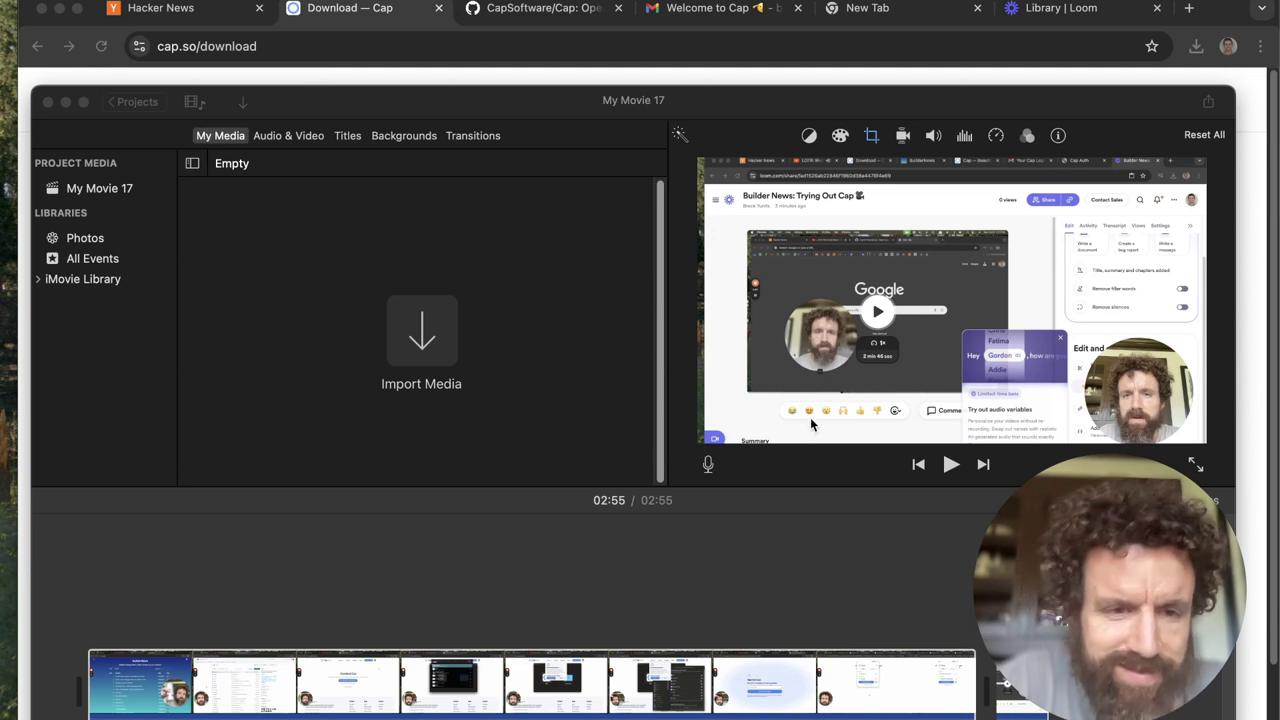
- Switch to iMovie, move its window aside, and add the saved Cap recordings after the last timeline clip
{"action": "key", "text": "super+Tab"}
{"action": "key", "text": "super+Tab"}
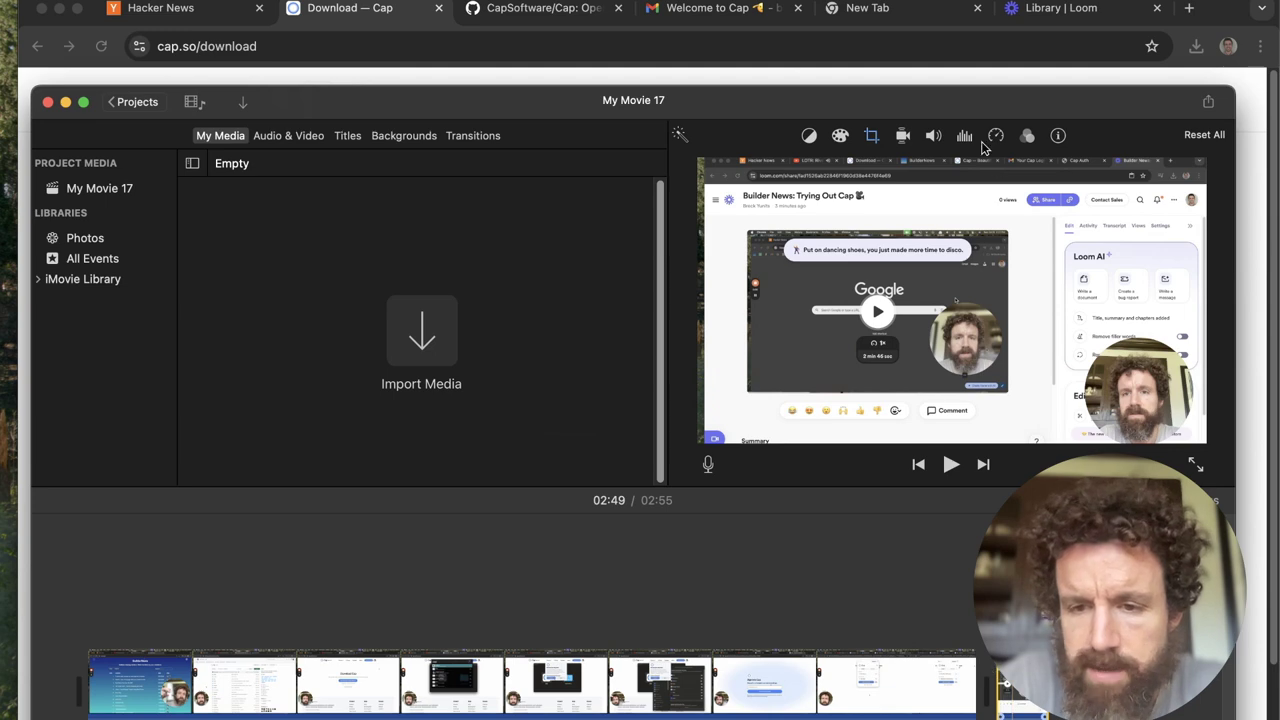
{"action": "left_click_drag", "start_coordinate": [966, 113], "coordinate": [410, 40]}
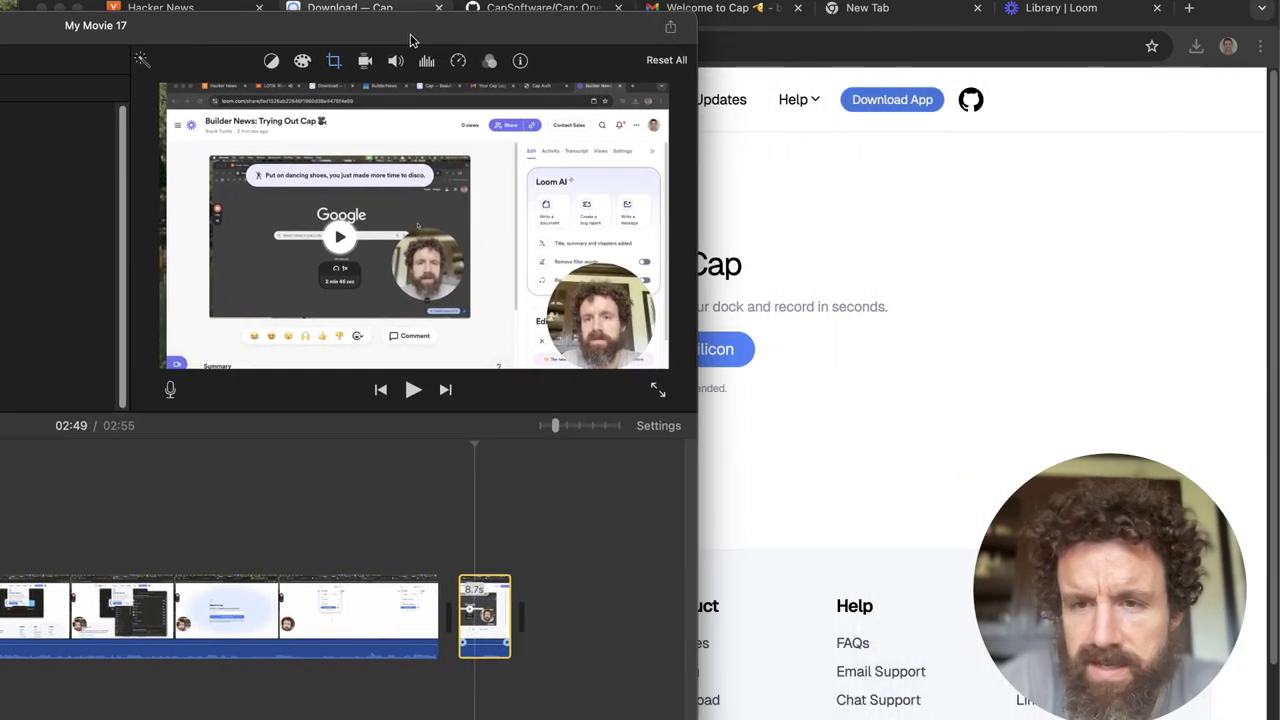
{"action": "left_click", "coordinate": [857, 371]}
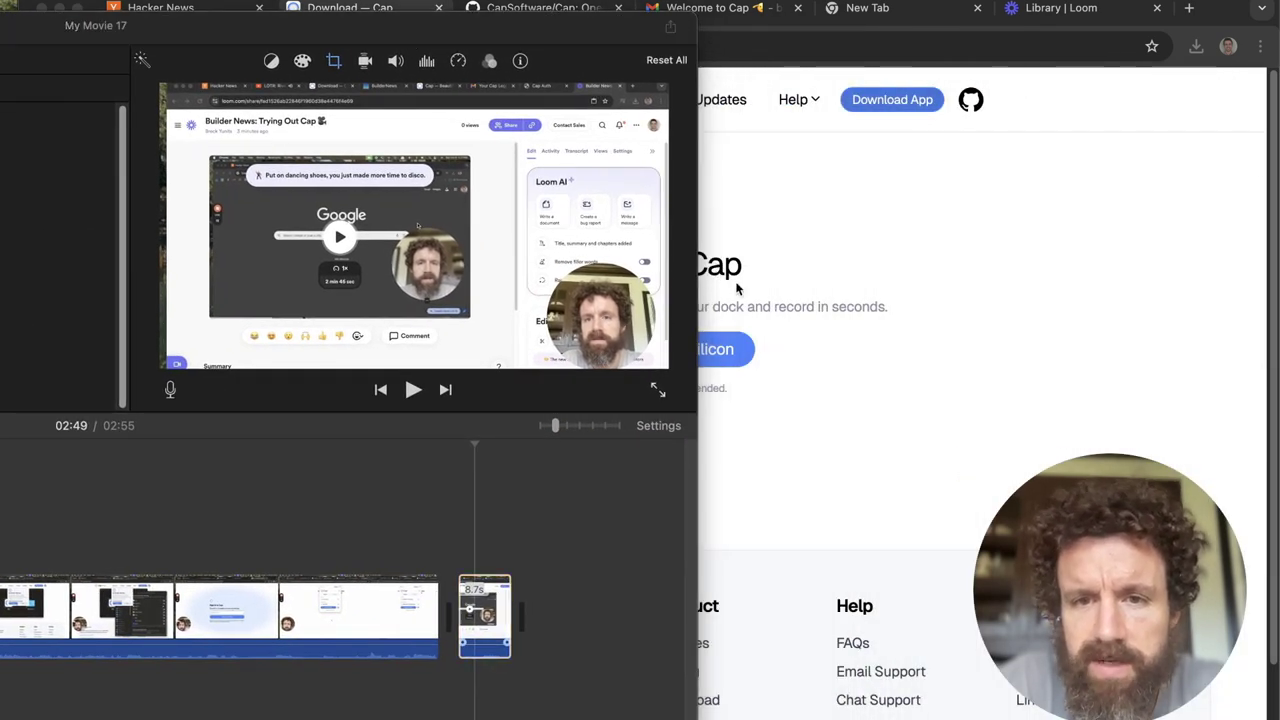
{"action": "left_click_drag", "start_coordinate": [734, 335], "coordinate": [583, 636]}
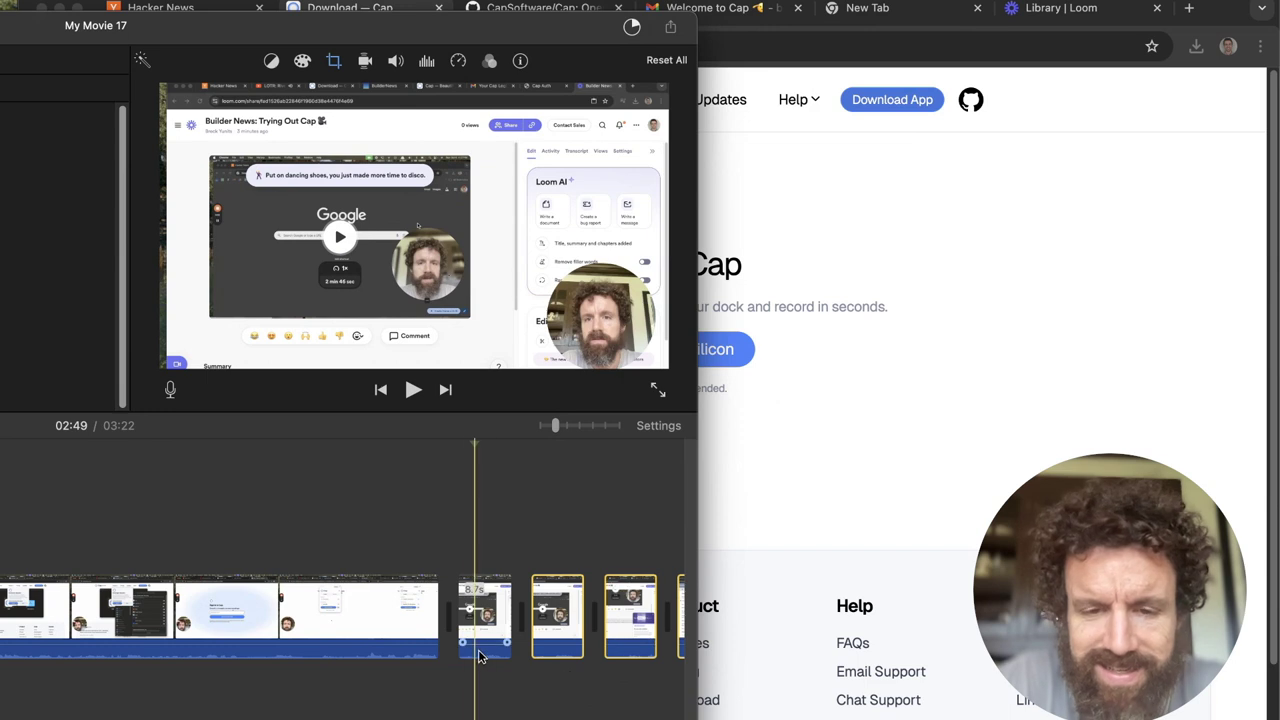
- Play the end of the long clip and delete the 8.7 s clip that directly follows it
{"action": "left_click", "coordinate": [416, 620]}
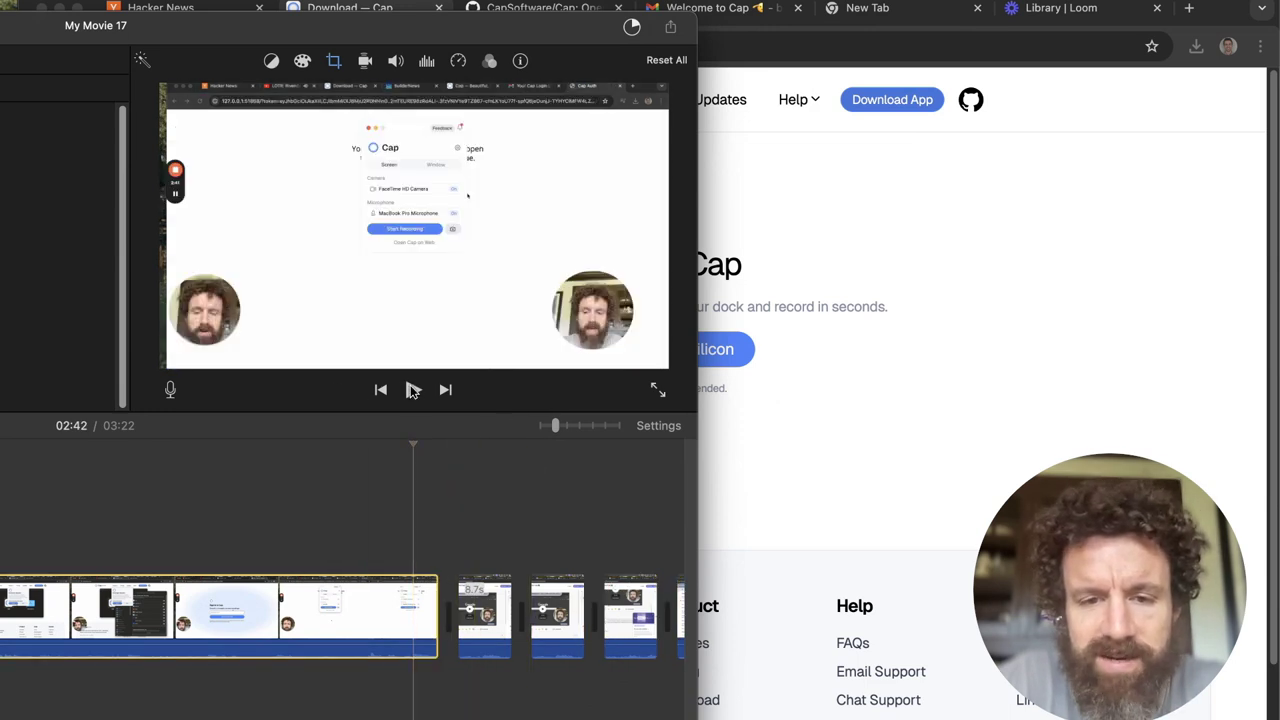
{"action": "left_click", "coordinate": [412, 390]}
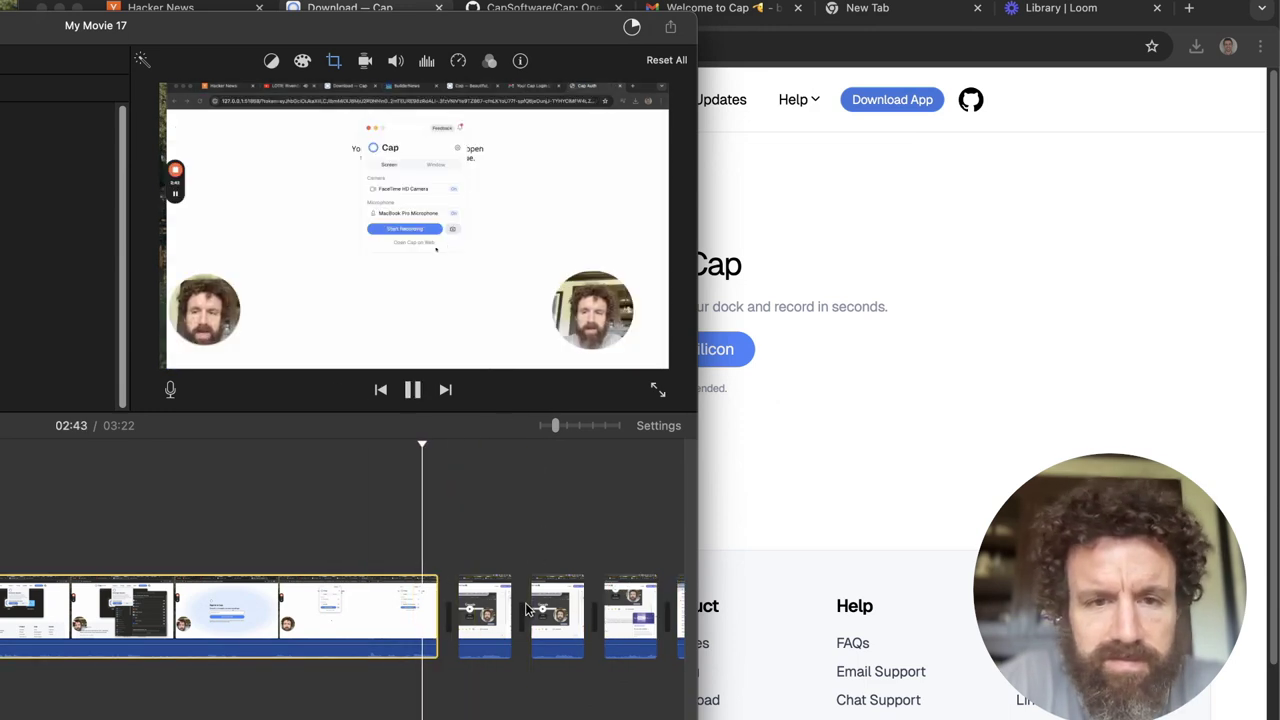
{"action": "left_click", "coordinate": [492, 610]}
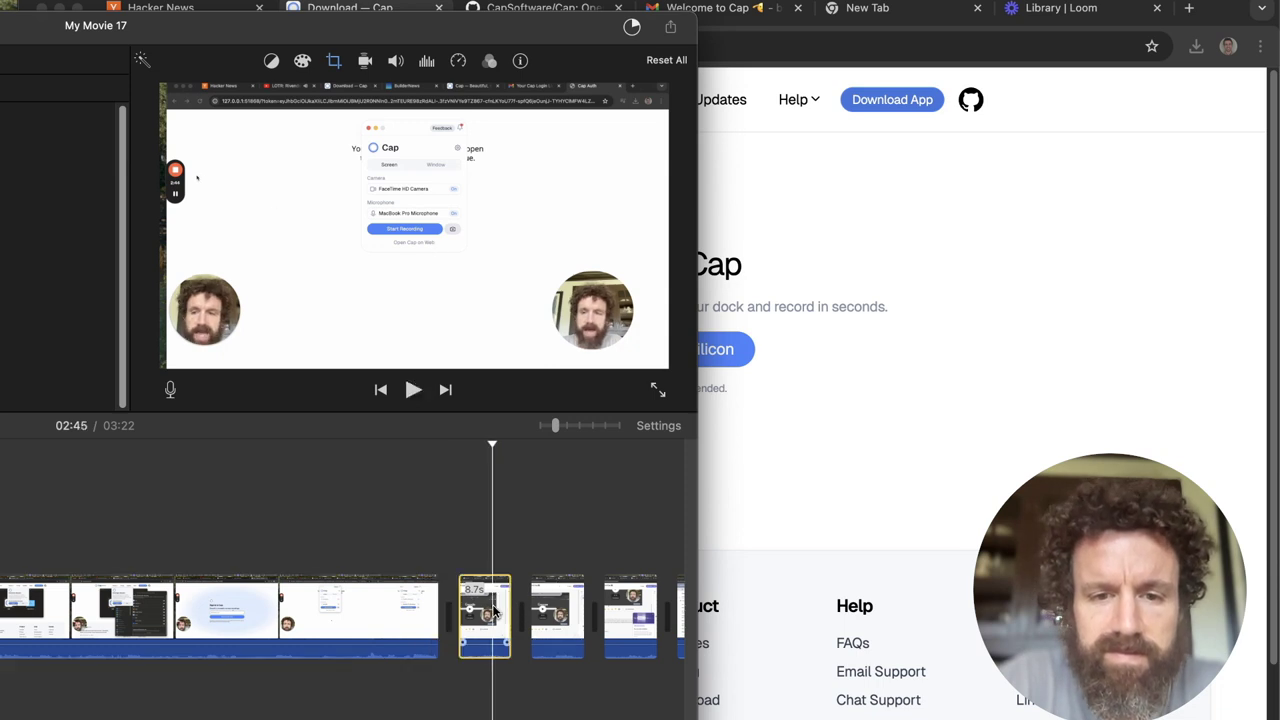
{"action": "key", "text": "Delete"}
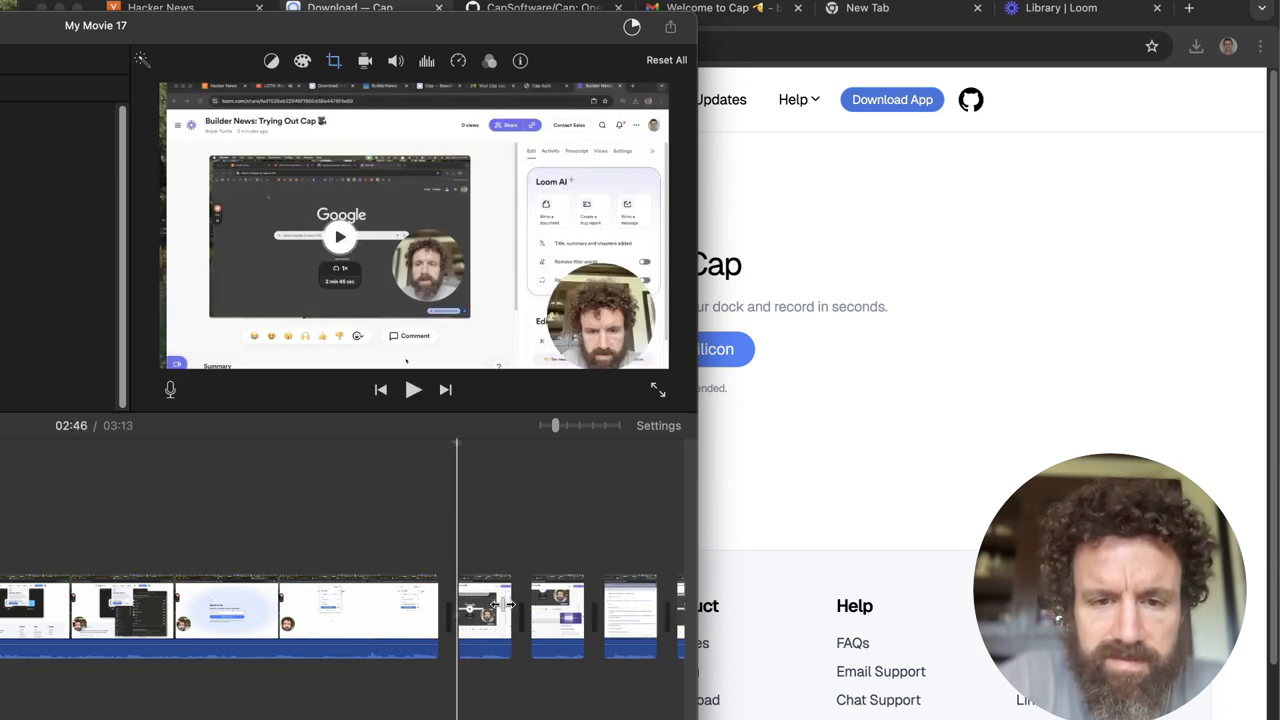
- Play the movie from near the long clip's end and widen the iMovie window to show the remaining timeline clips
{"action": "left_click", "coordinate": [405, 610]}
{"action": "left_click", "coordinate": [409, 396]}
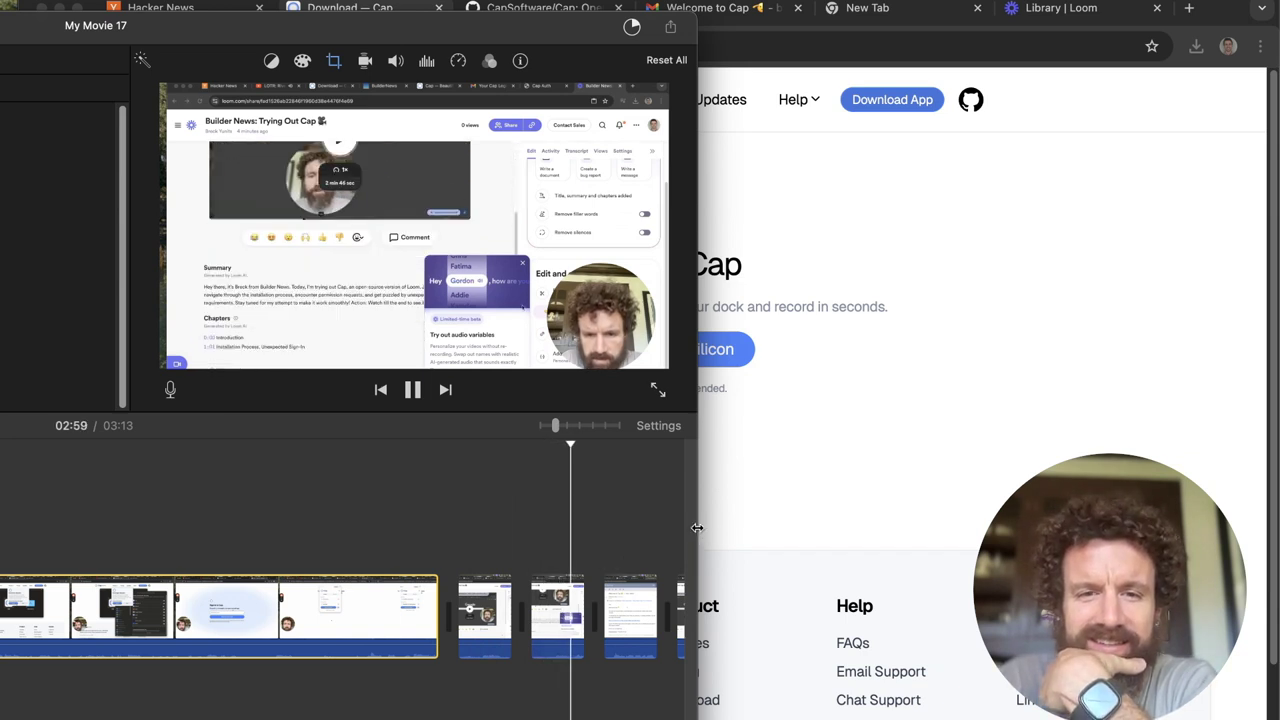
{"action": "left_click_drag", "start_coordinate": [698, 530], "coordinate": [1034, 548]}
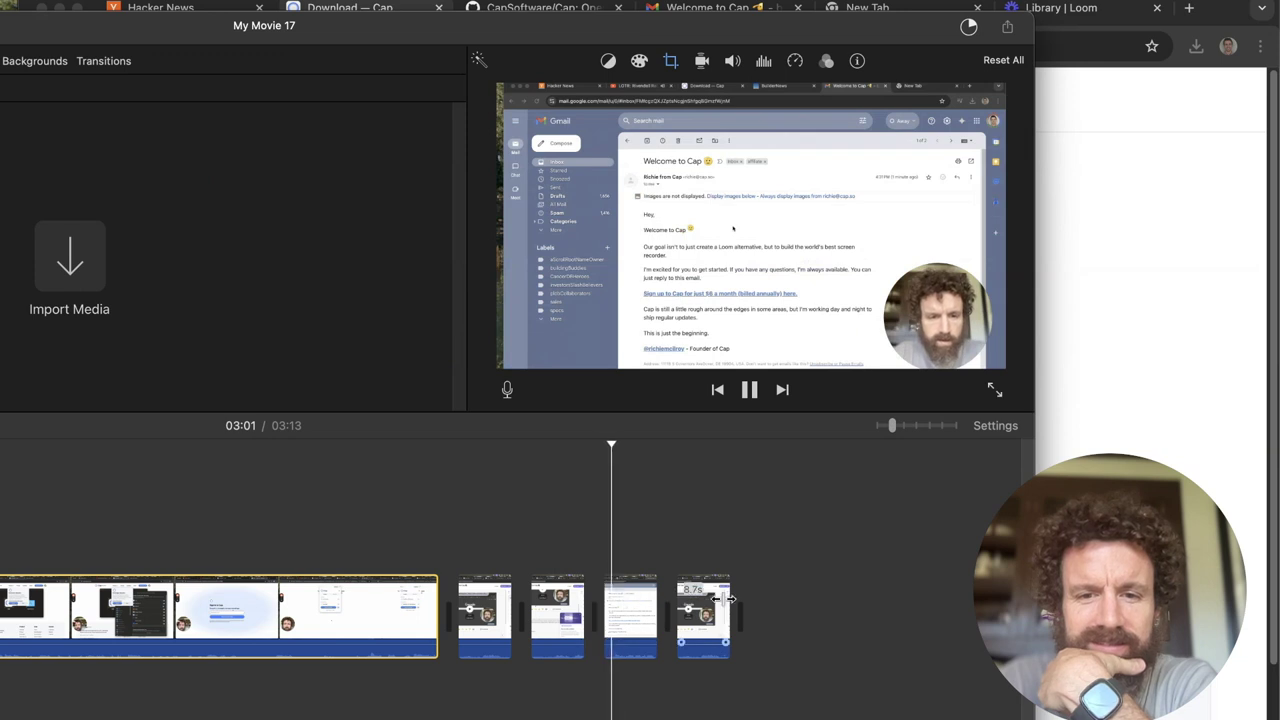